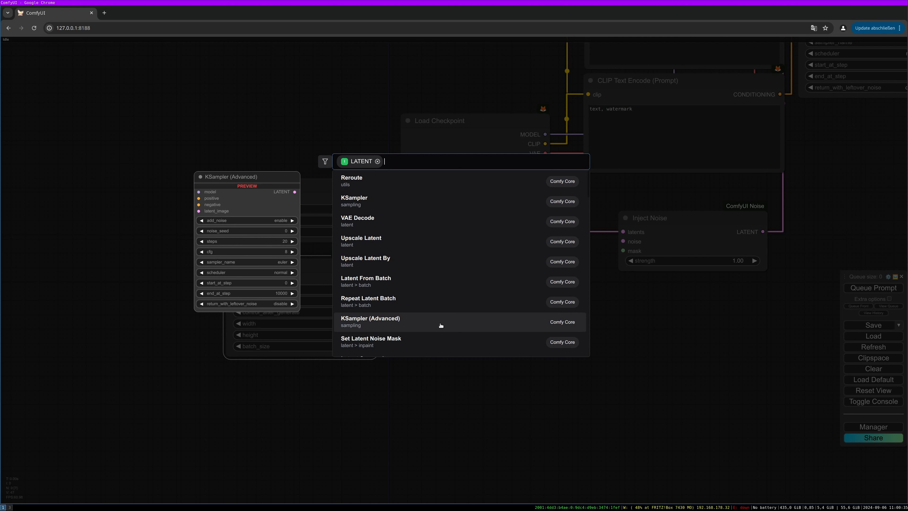
Step: Add a Repeat Latent Batch node fed by the Noisy Latent Image node's latent output
text(repeat)
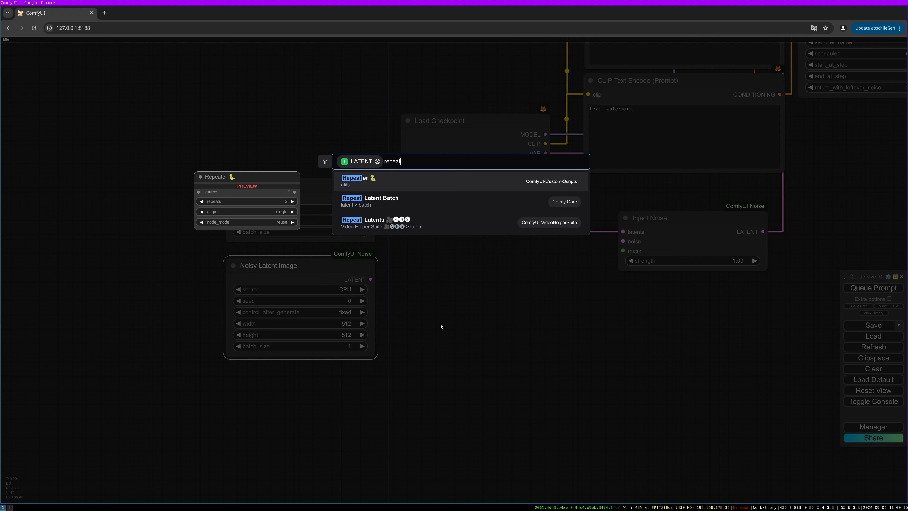
key(Down)
key(Return)
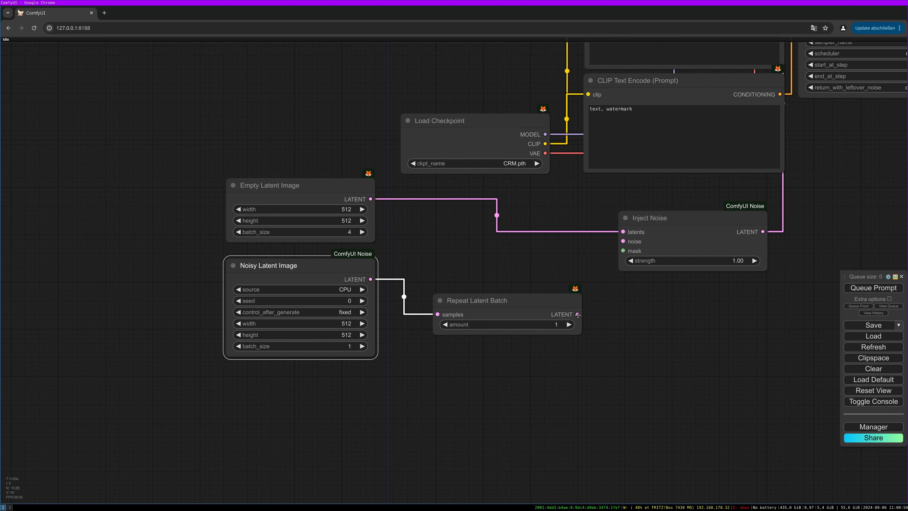
Step: Add a Slerp Latents node fed by the Repeat Latent Batch node's latent output
drag(578, 314, 611, 332)
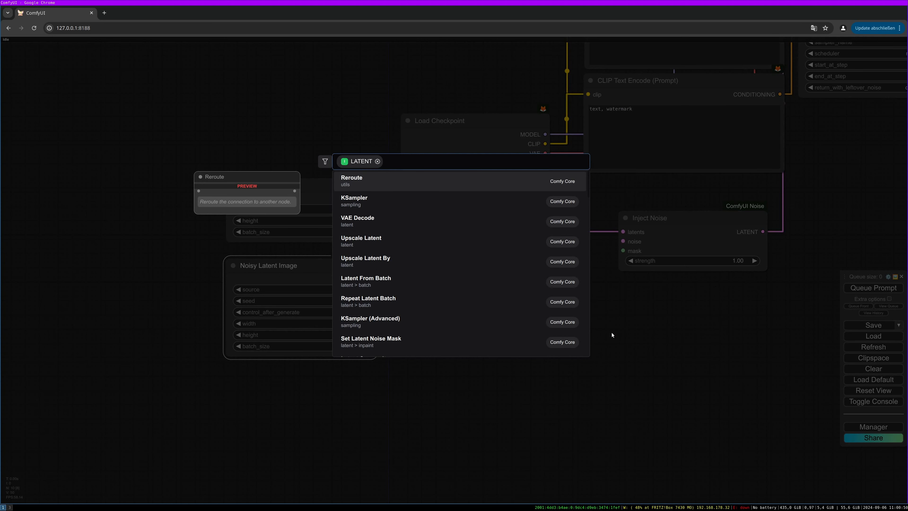
text(sl)
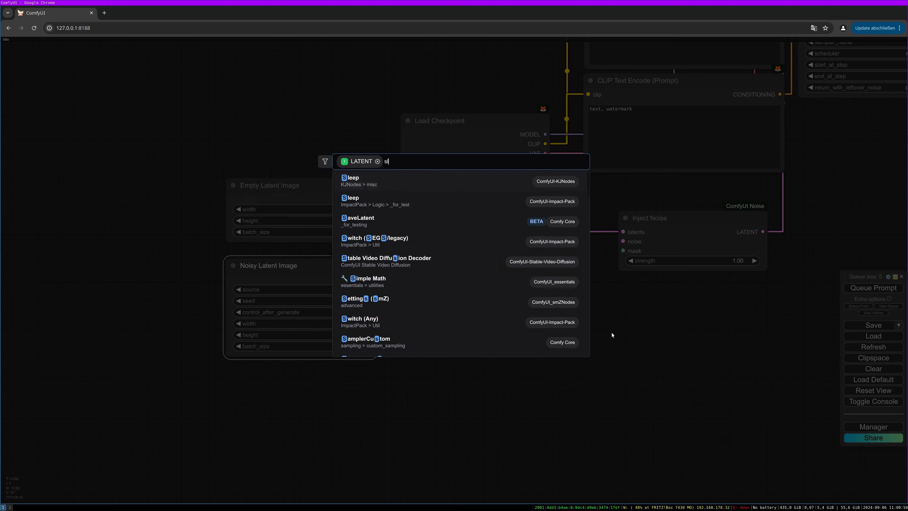
text(erp latent)
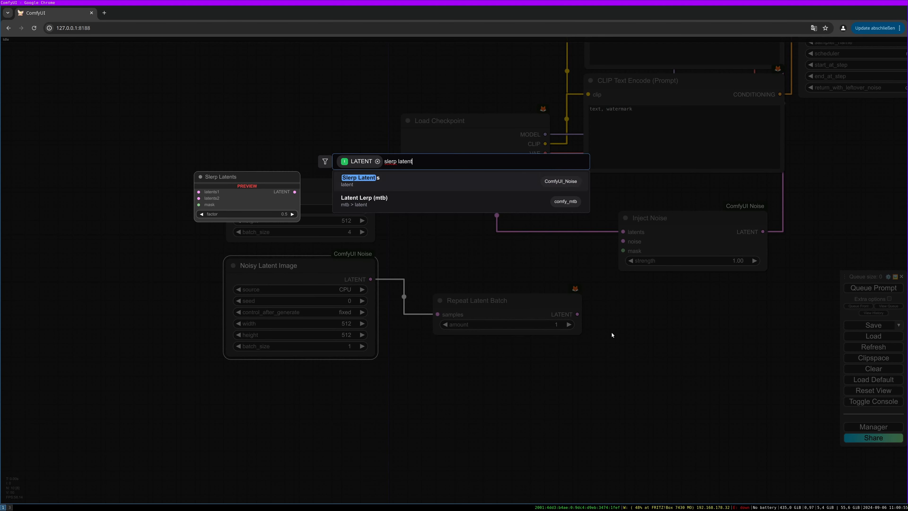
key(Return)
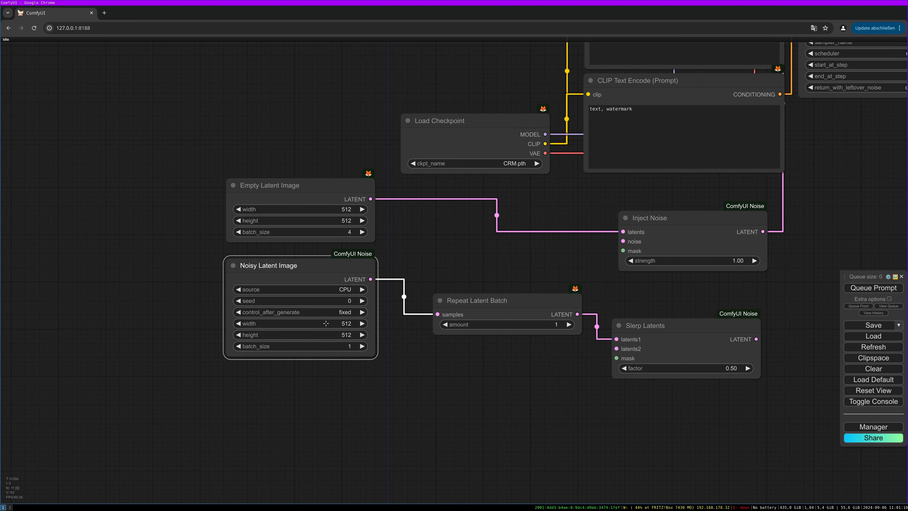
Step: Duplicate the Noisy Latent Image node, set the copy's batch_size to 4, and connect it to the Slerp Latents node's latents2 input
drag(508, 372, 544, 351)
key(ctrl+c)
key(ctrl+v)
click(385, 442)
text(4)
key(Return)
drag(407, 376, 652, 328)
drag(506, 420, 501, 416)
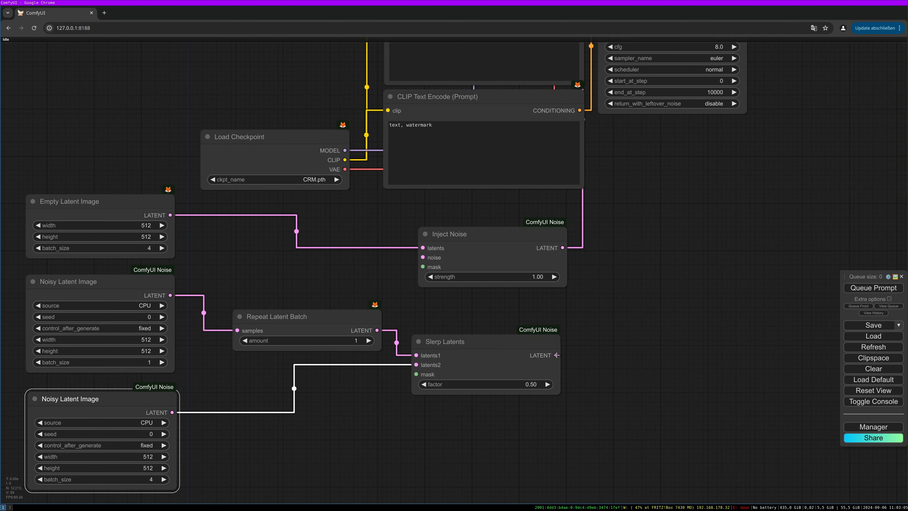
Step: Connect the Slerp Latents output to Inject Noise's noise input, and space out the Noisy Latent Image and Repeat Latent Batch nodes
drag(556, 355, 423, 258)
drag(250, 440, 614, 414)
drag(433, 256, 244, 248)
drag(435, 373, 244, 366)
drag(641, 291, 432, 275)
Step: Set the Repeat Latent Batch node's amount to 4
click(461, 300)
text(4)
key(Return)
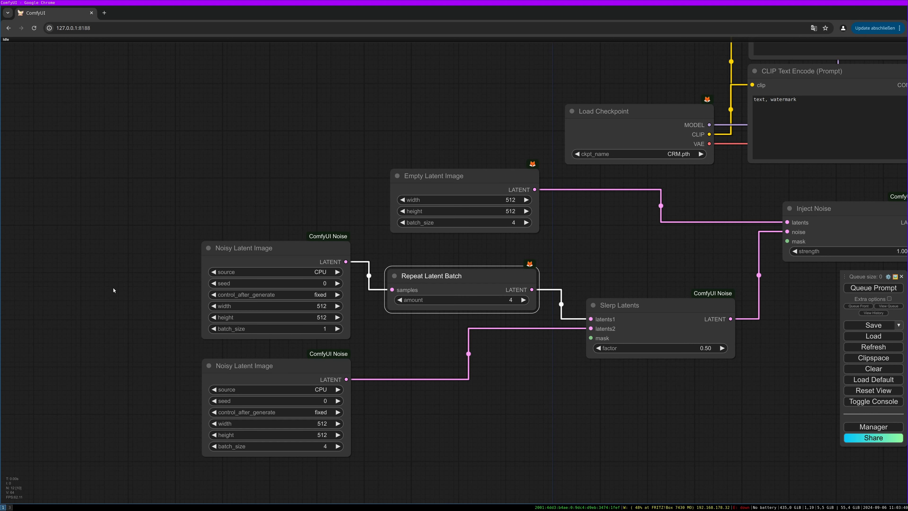
Step: Reposition the Load Checkpoint and Inject Noise nodes, and choose juggernaut_reborn.safetensors as the checkpoint
drag(116, 289, 136, 288)
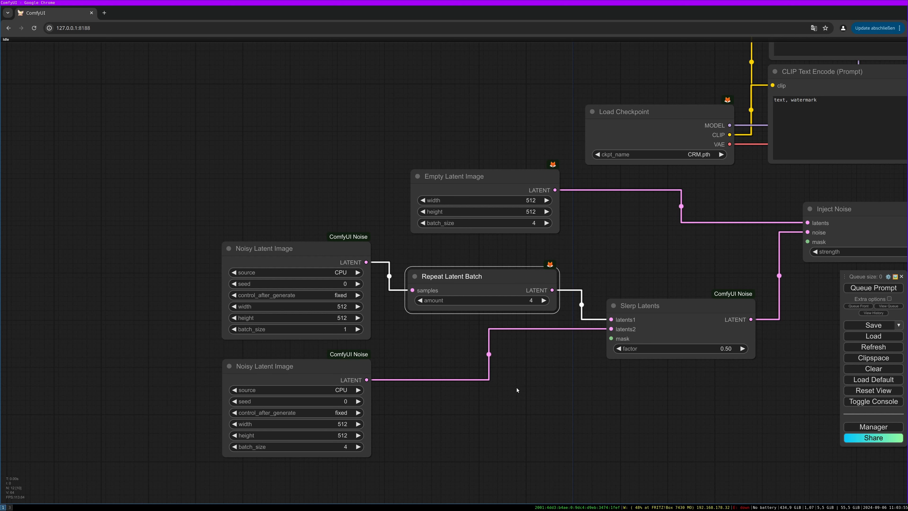
scroll(516, 387, down, 4)
drag(447, 384, 380, 383)
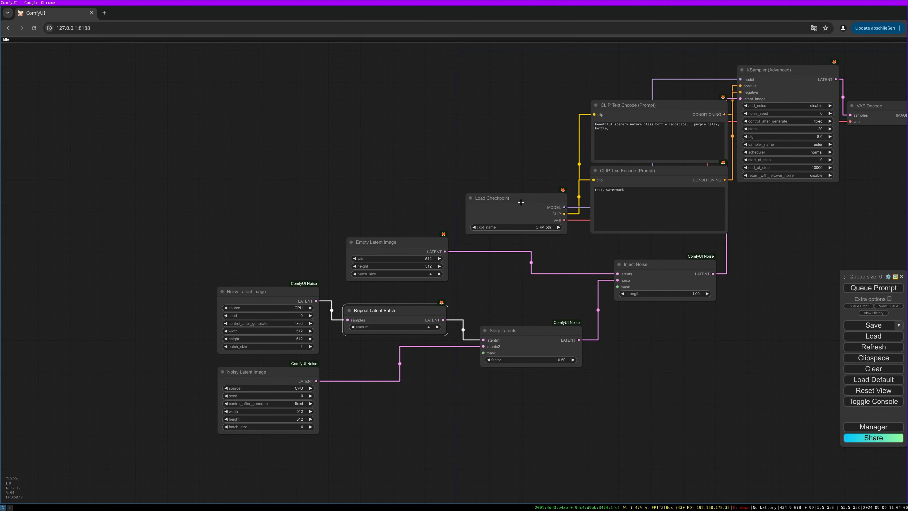
drag(520, 203, 505, 174)
drag(633, 263, 629, 261)
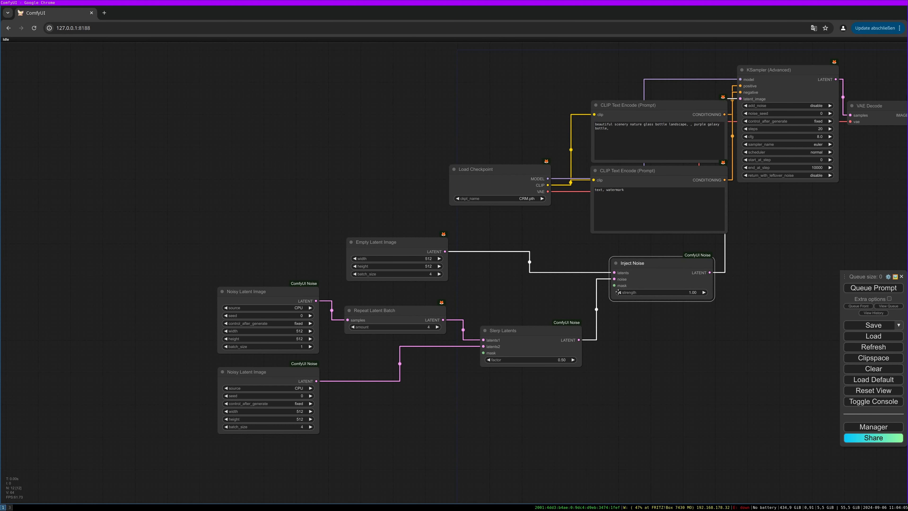
drag(627, 302, 498, 323)
click(380, 218)
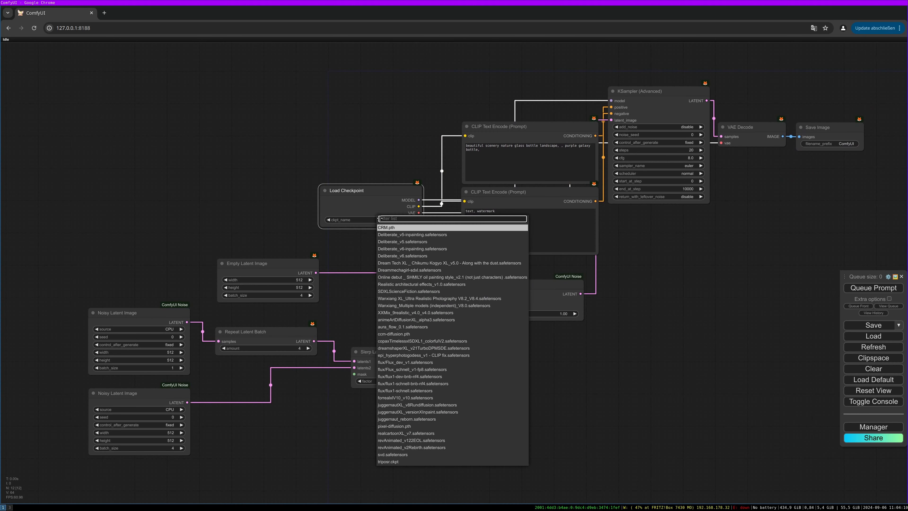
click(447, 419)
Step: Replace the positive prompt with "modern minimalistic architecture, bauhaus, architecture photography, (brutalism:1.2)"
drag(640, 272, 617, 300)
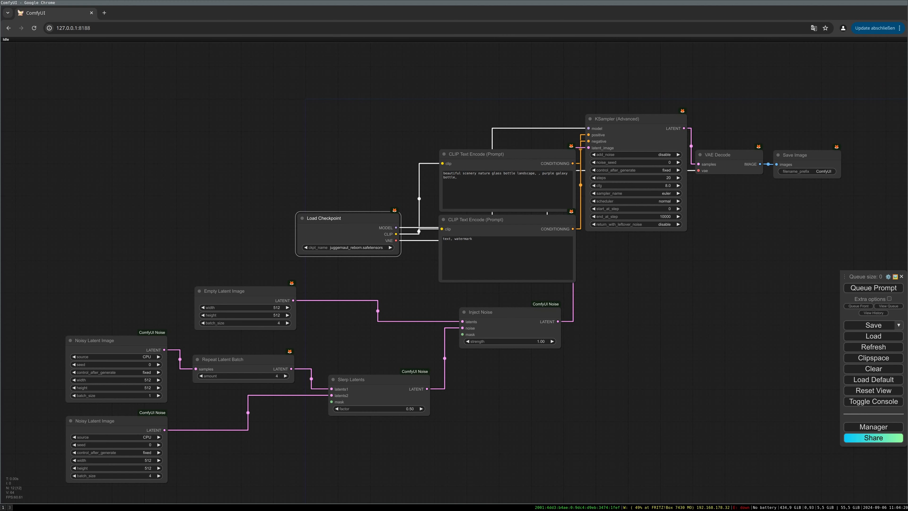
click(495, 204)
key(ctrl+a)
key(ctrl+v)
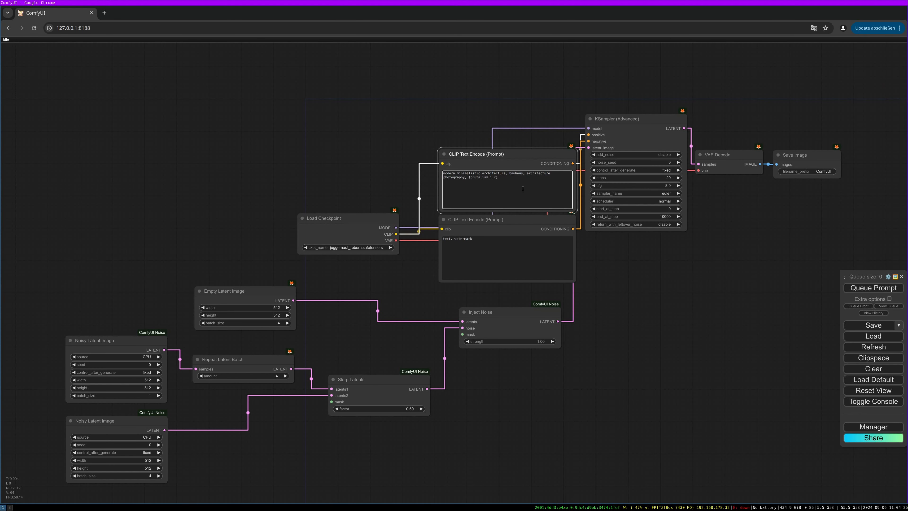
scroll(467, 118, up, 5)
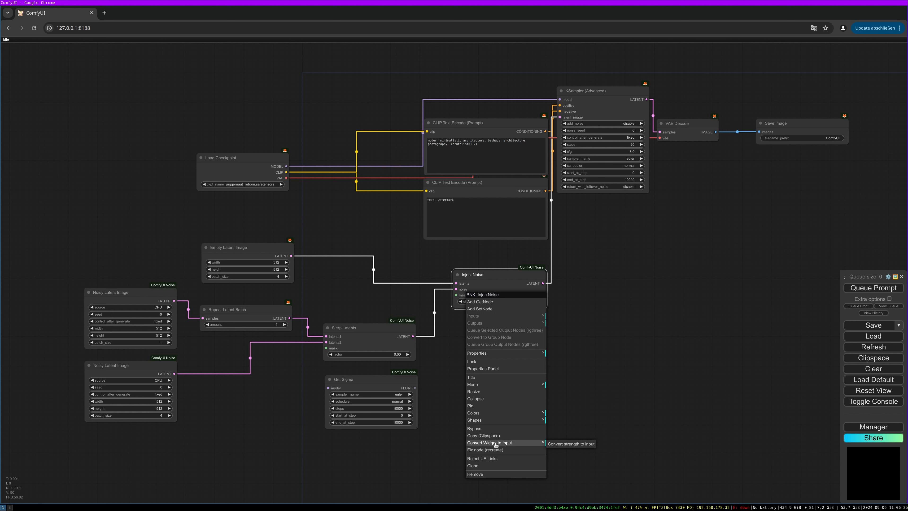
Step: Convert Inject Noise's strength to an input fed by Get Sigma's float output, and connect the checkpoint's model output to Get Sigma
click(500, 443)
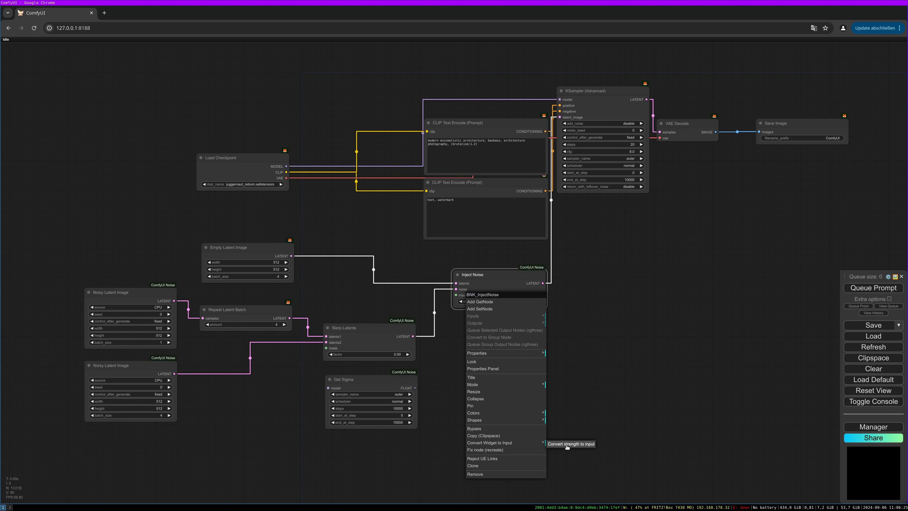
click(567, 444)
drag(413, 390, 456, 300)
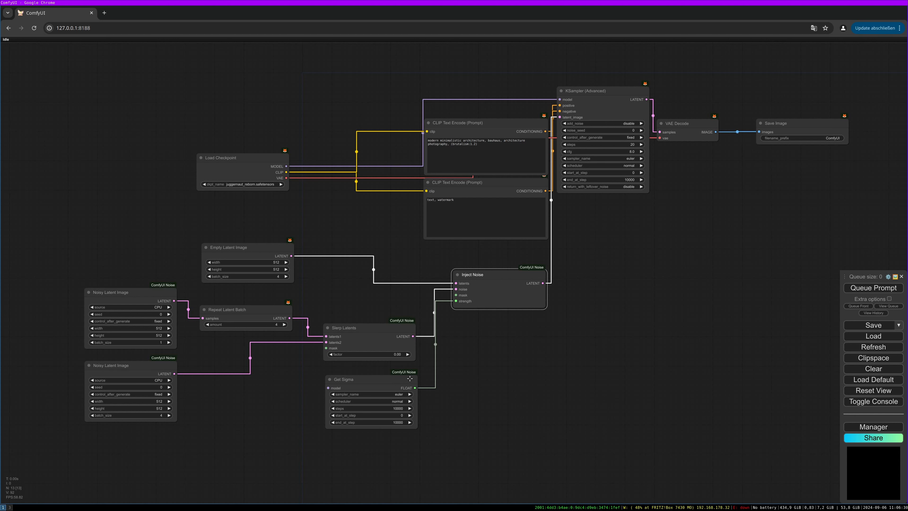
drag(286, 166, 328, 388)
Step: Configure the Get Sigma node with the dpmpp_2m sampler, karras scheduler and 30 steps
click(371, 394)
click(379, 479)
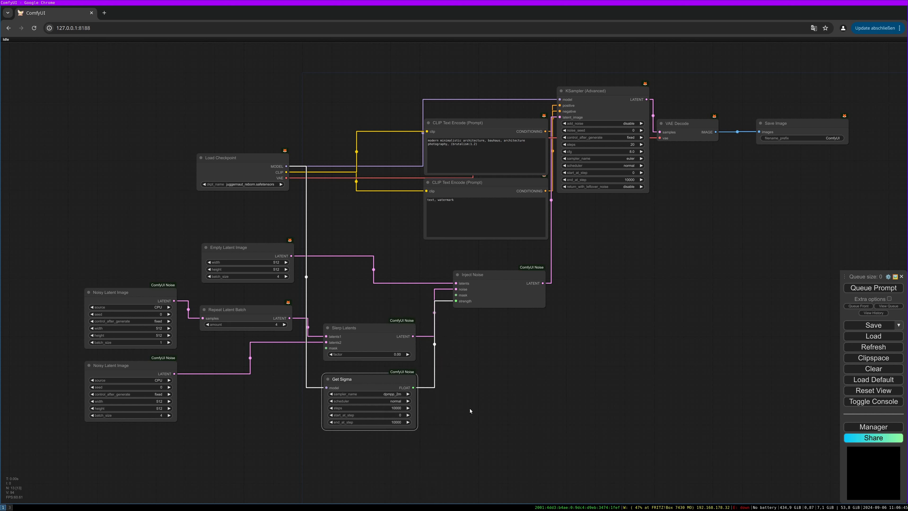
click(385, 402)
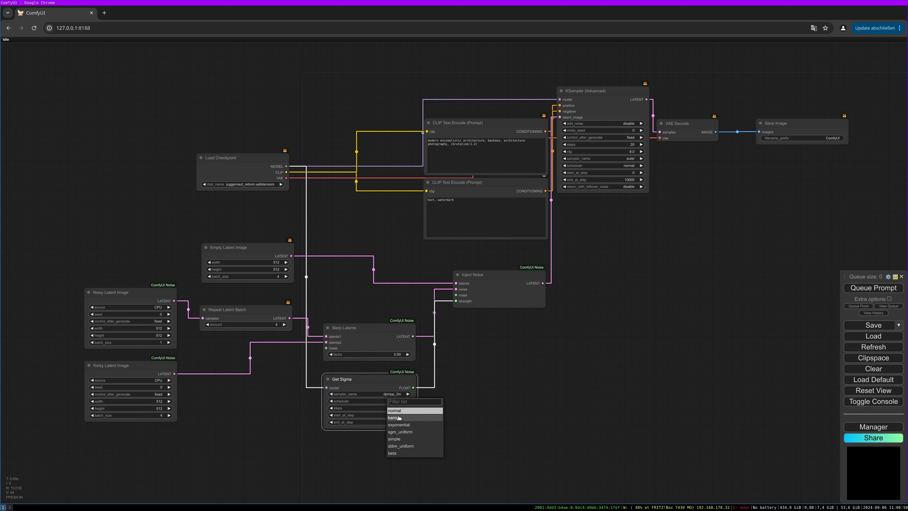
click(431, 404)
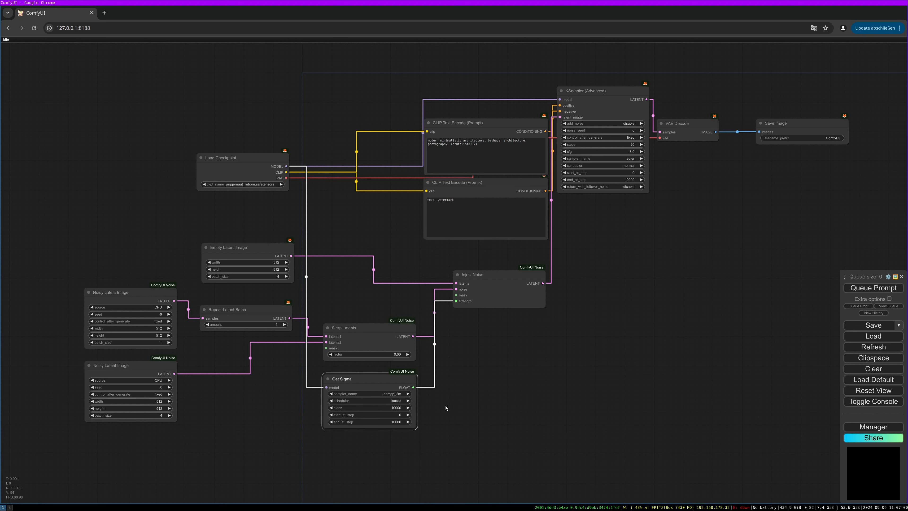
click(400, 406)
text(20)
key(Return)
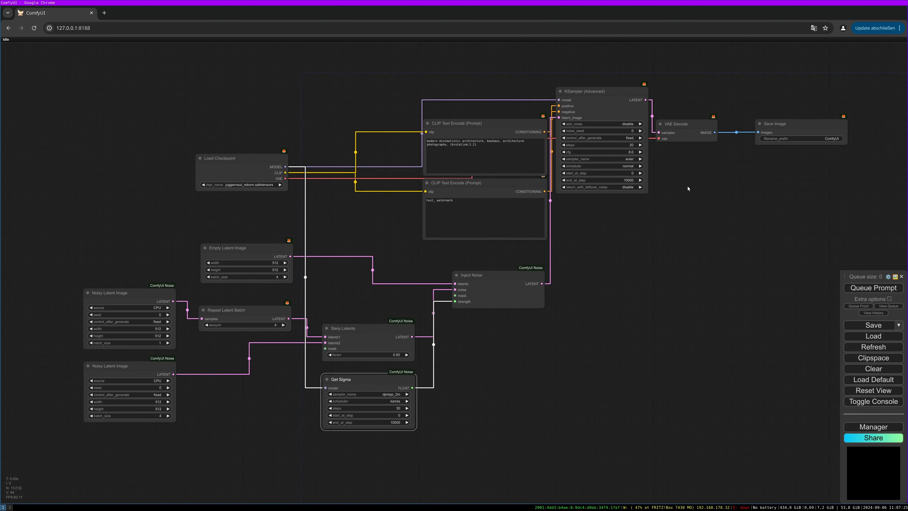
Step: Configure the KSampler (Advanced) node with the dpmpp_2m sampler, karras scheduler and 30 steps
drag(682, 143, 677, 147)
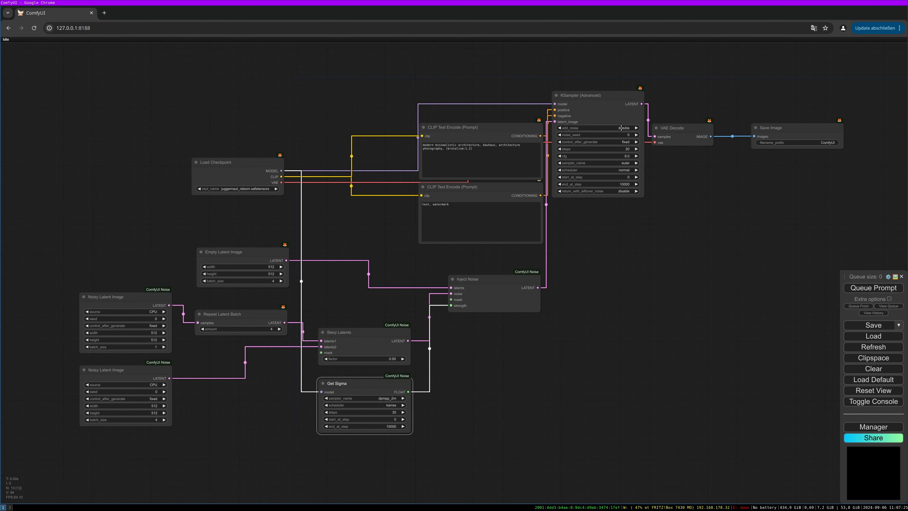
click(628, 162)
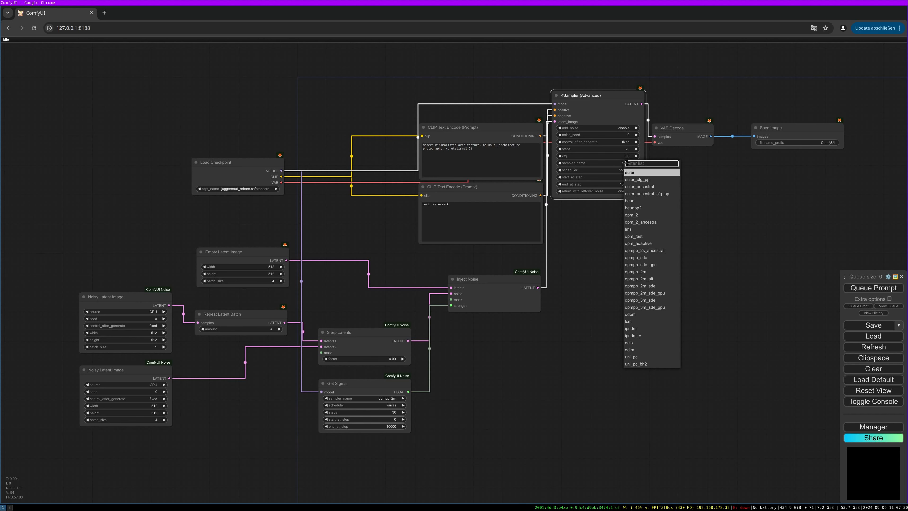
click(654, 272)
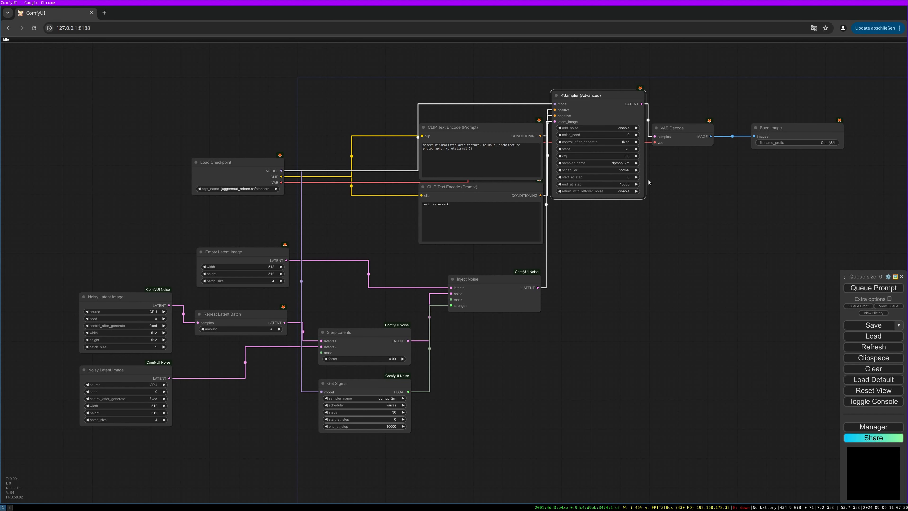
click(618, 170)
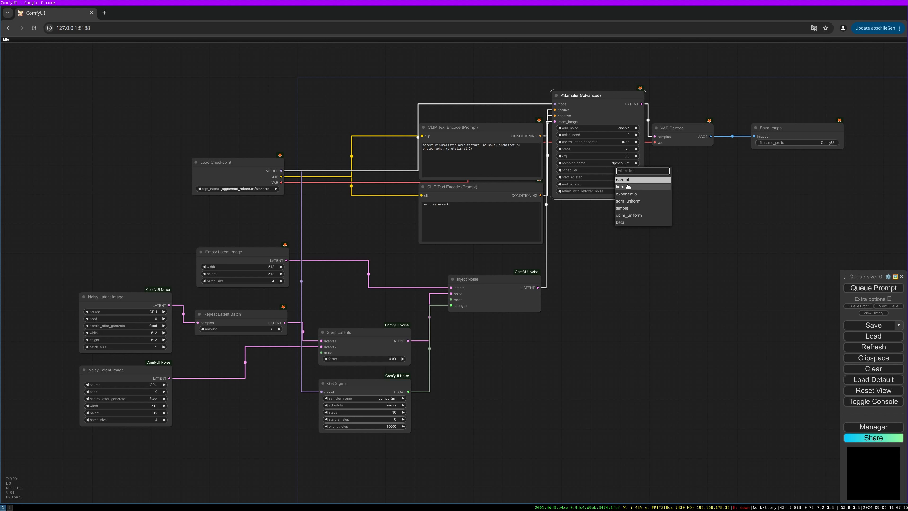
click(640, 187)
click(632, 149)
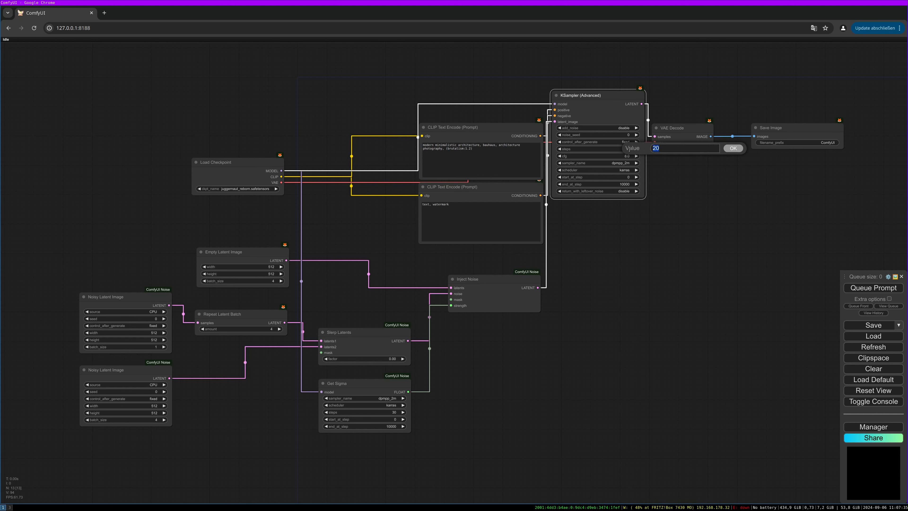
text(30)
key(Return)
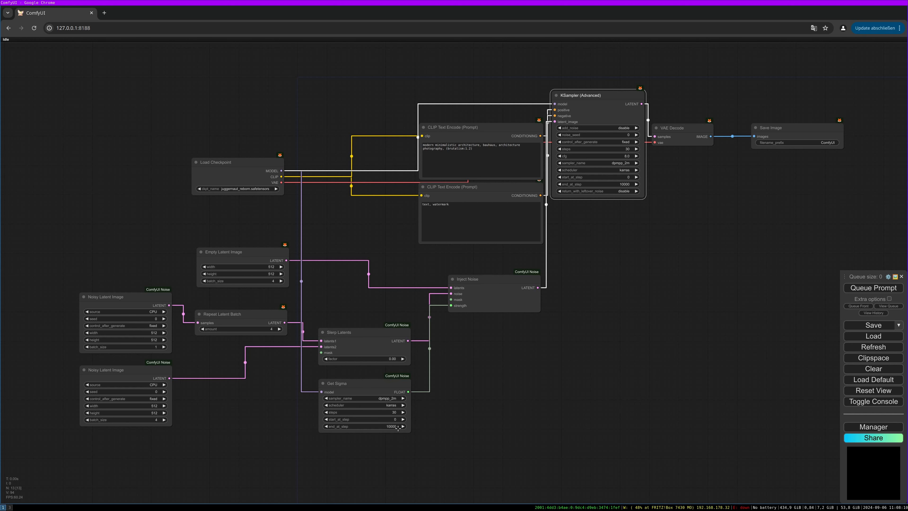
Step: Run the workflow to generate the image batch, and enlarge the Save Image node to inspect the results
drag(381, 387, 383, 385)
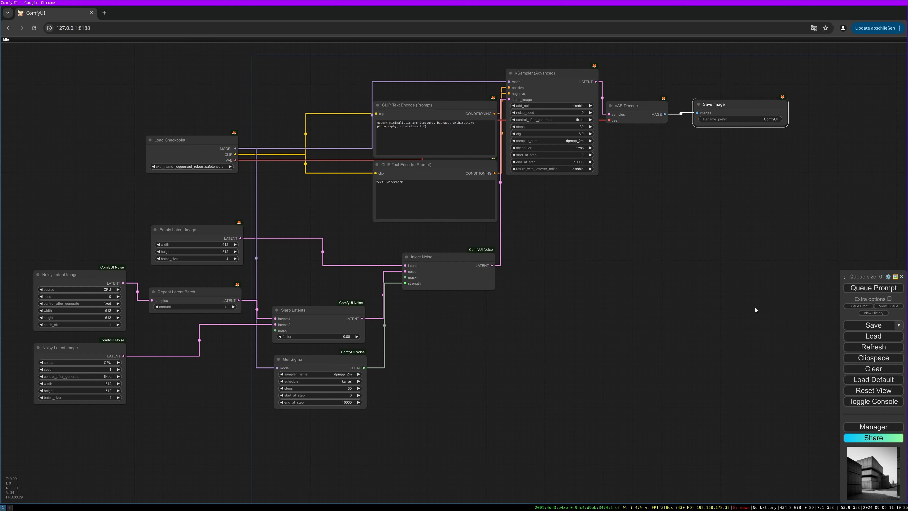
key(ctrl+Return)
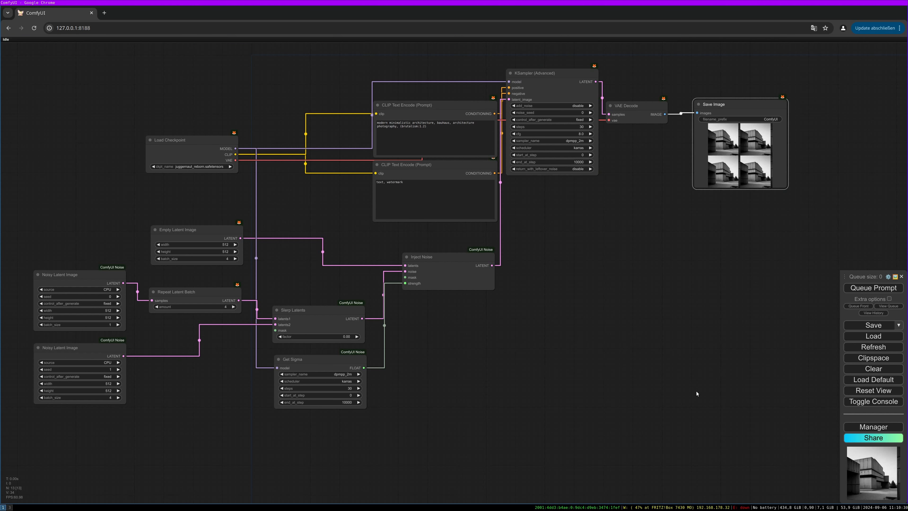
drag(786, 193, 895, 401)
drag(654, 387, 397, 403)
scroll(397, 403, up, 3)
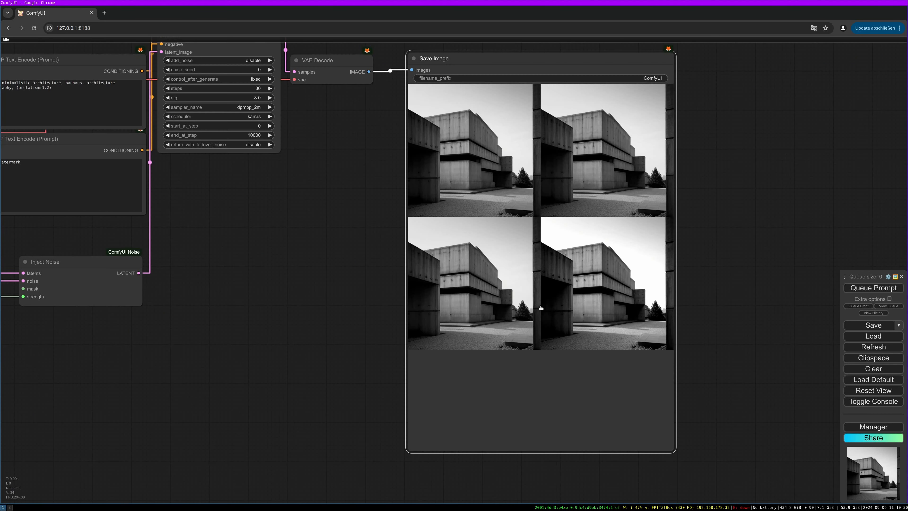
drag(672, 316, 470, 280)
scroll(611, 293, up, 1)
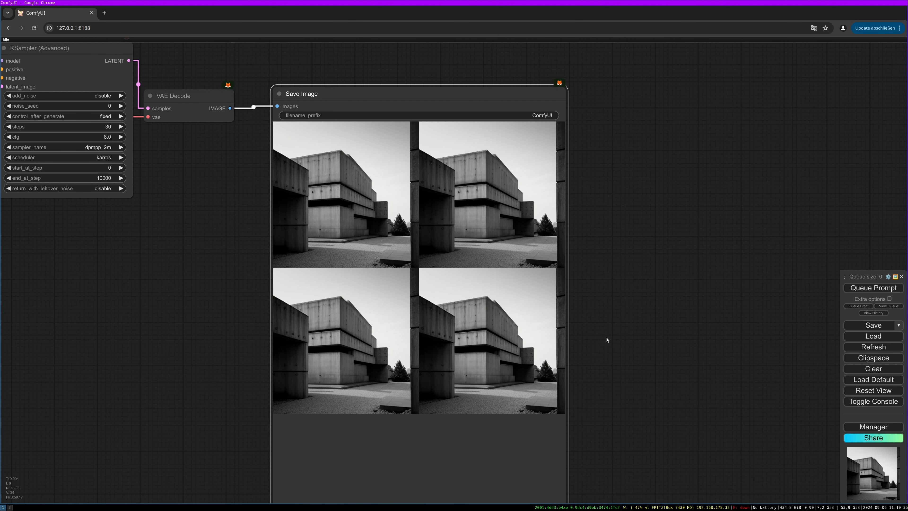
Step: Increase the Slerp Latents factor slightly and queue the workflow again
scroll(608, 340, down, 8)
drag(425, 375, 507, 353)
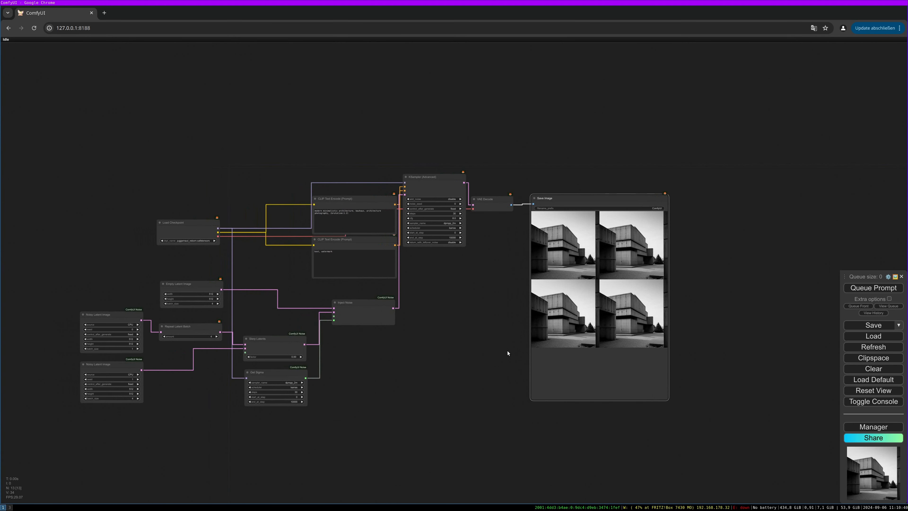
scroll(226, 375, up, 4)
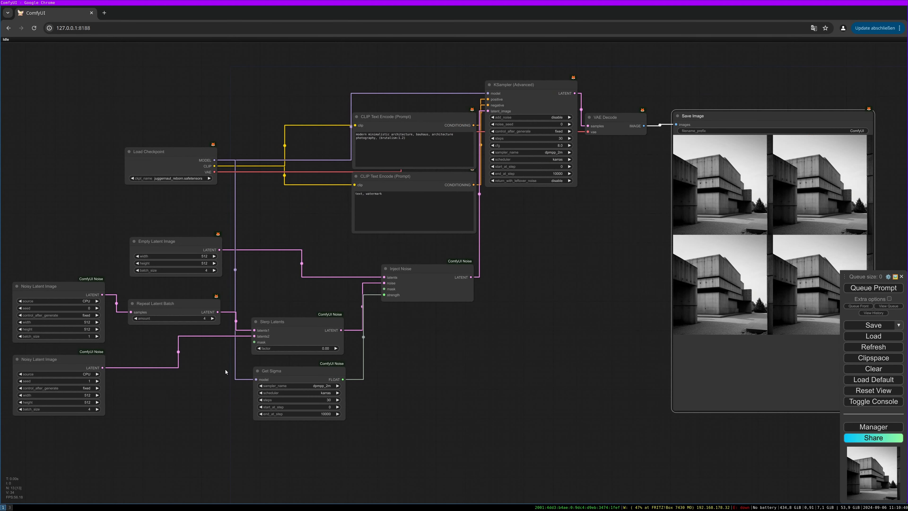
click(335, 348)
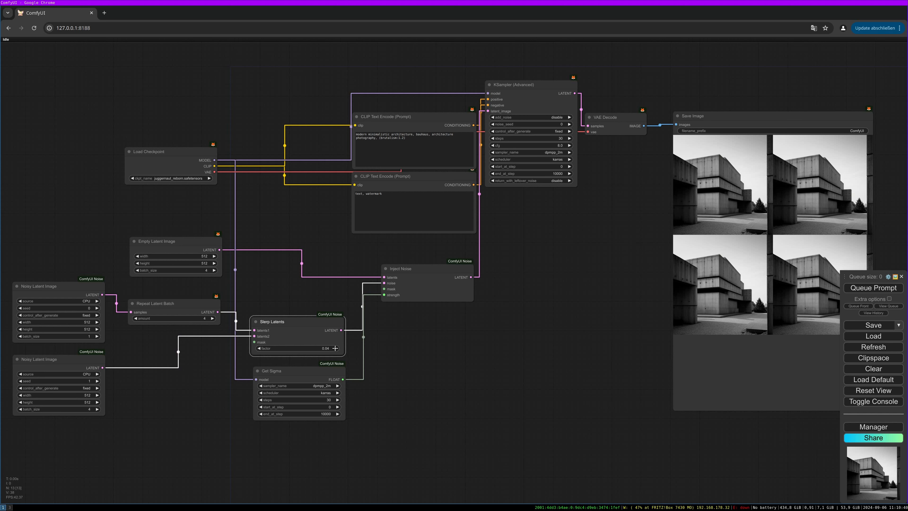
click(873, 287)
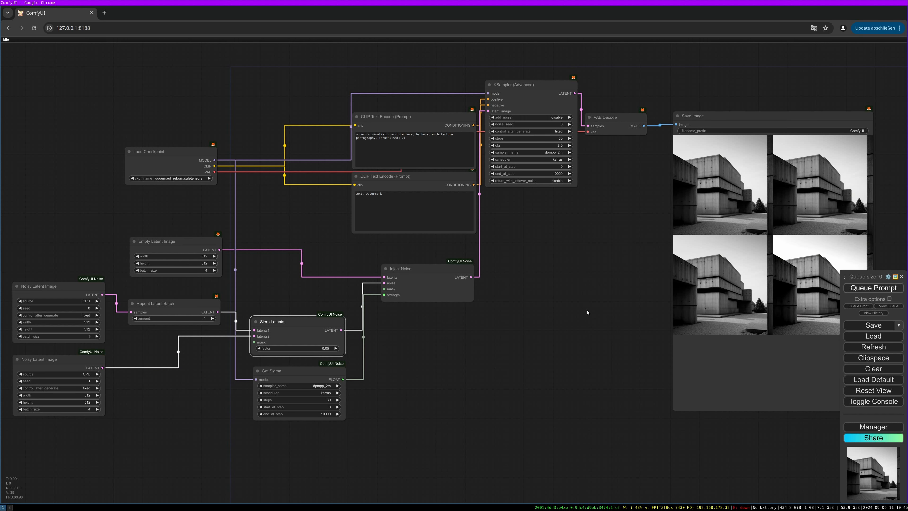
Step: Decrease the Slerp Latents factor slightly, rerun the workflow and inspect the new image batch
drag(601, 309, 348, 370)
scroll(536, 336, up, 5)
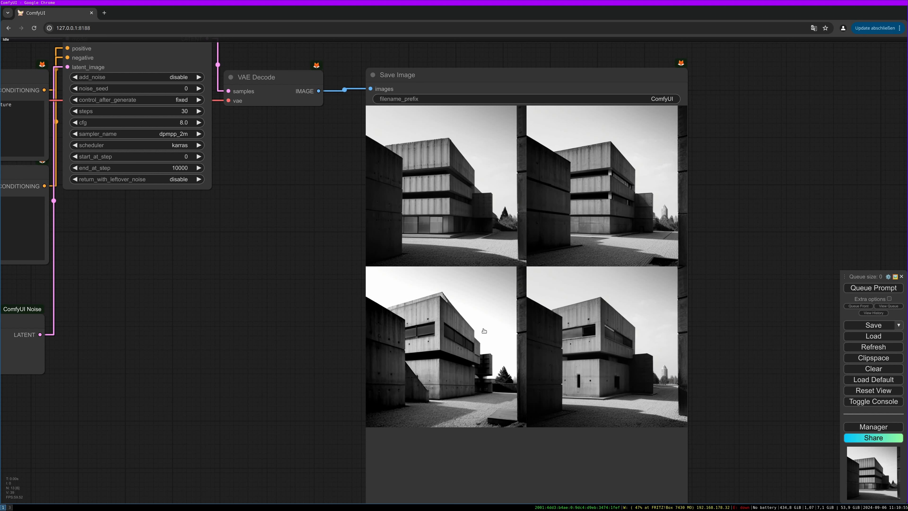
scroll(261, 346, down, 6)
drag(255, 344, 526, 274)
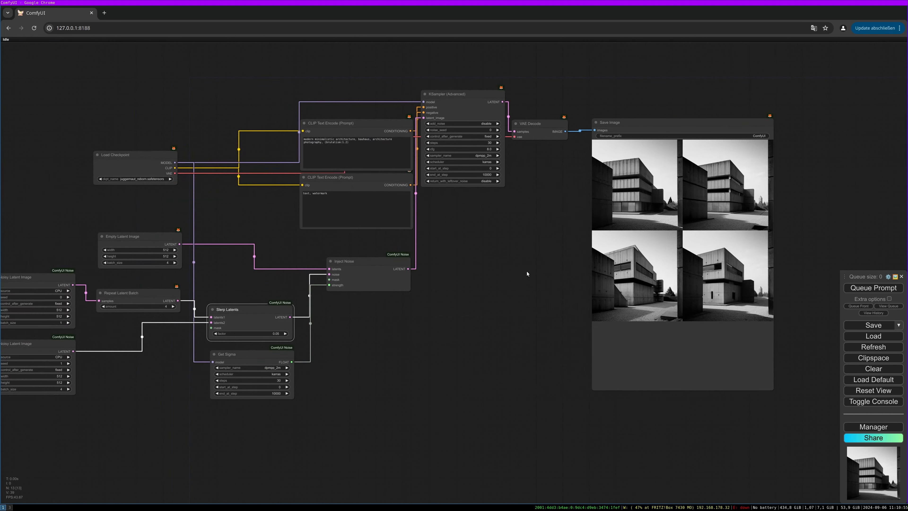
click(216, 333)
click(867, 288)
drag(740, 229, 529, 276)
scroll(529, 275, up, 2)
scroll(486, 302, up, 3)
drag(435, 312, 516, 272)
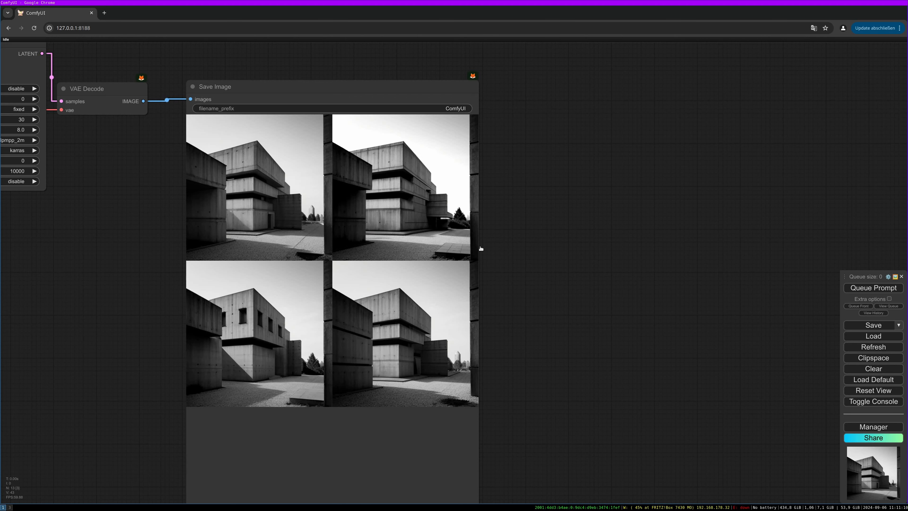
Step: Set the Slerp Latents factor to 1.00, rerun the workflow and inspect the generated batch
scroll(564, 282, down, 4)
scroll(564, 282, down, 2)
drag(278, 361, 485, 310)
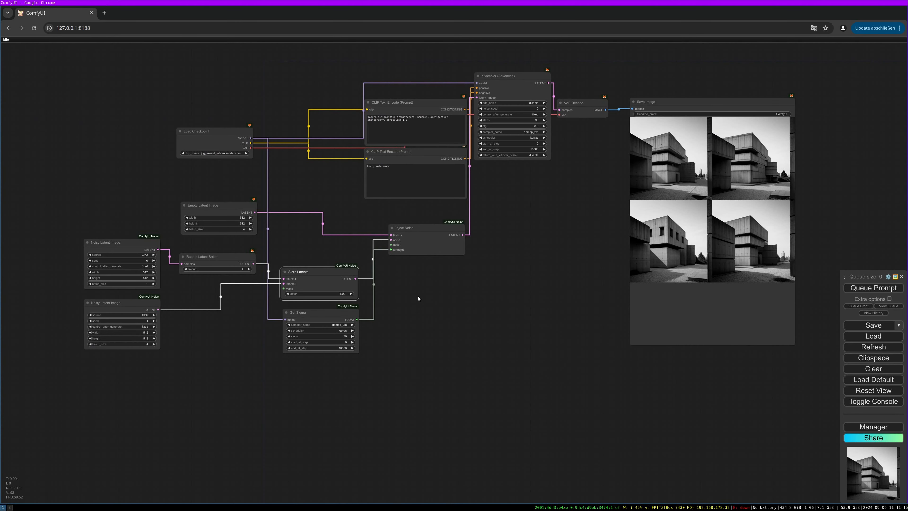
scroll(512, 315, right, 5)
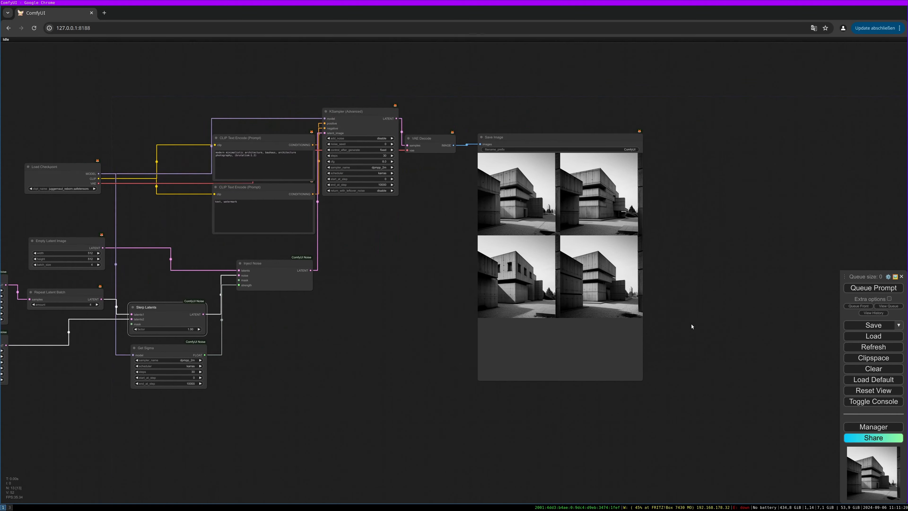
drag(683, 321, 671, 332)
click(873, 287)
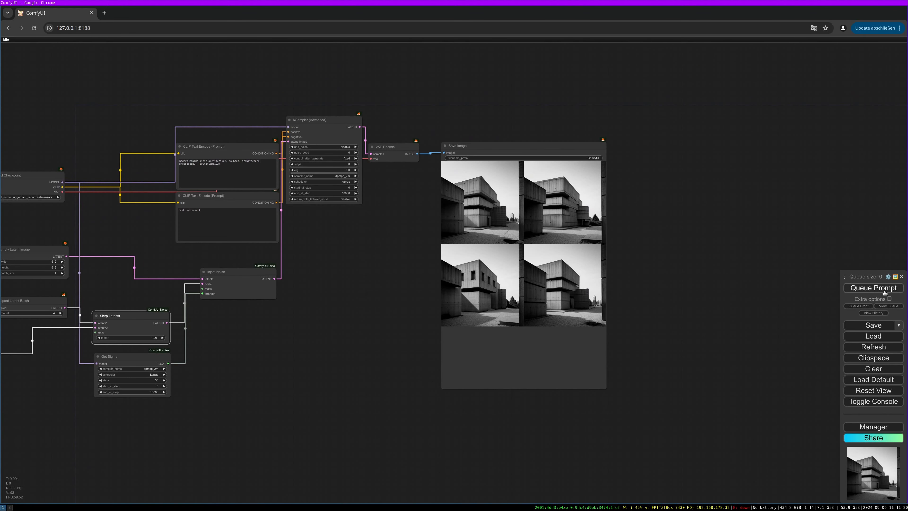
scroll(609, 292, right, 5)
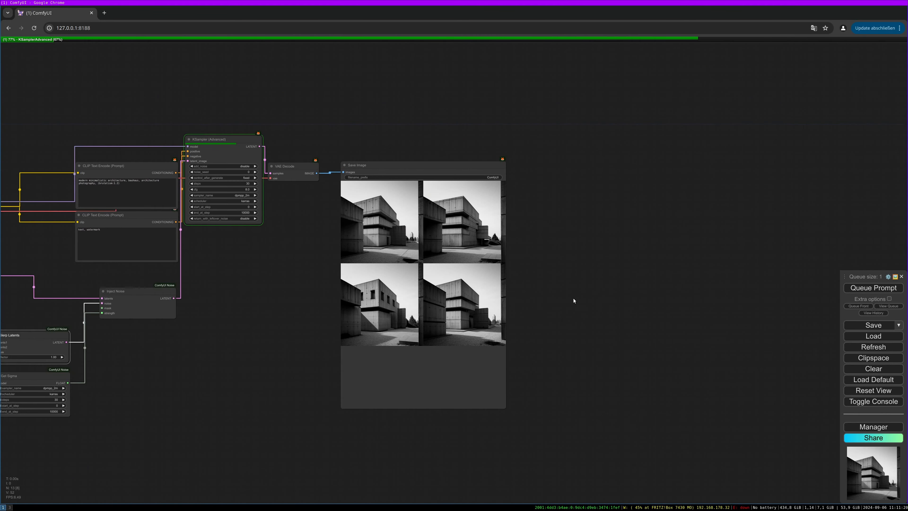
scroll(573, 298, up, 3)
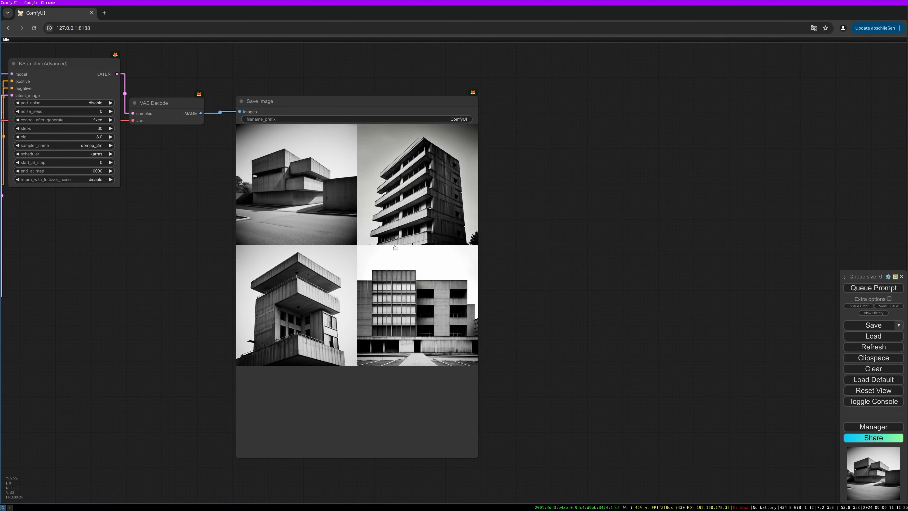
Step: Set the Slerp Latents factor to 0.01 and queue the workflow again
scroll(397, 233, down, 4)
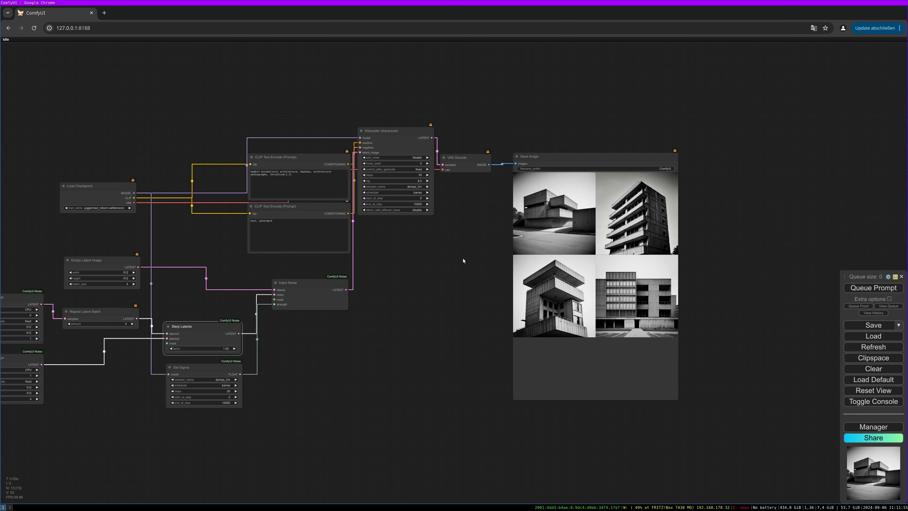
drag(462, 258, 475, 260)
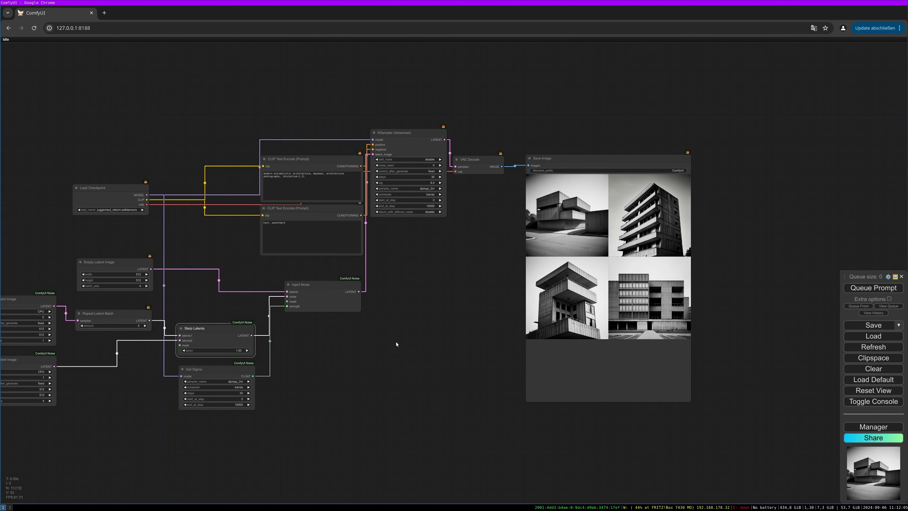
drag(396, 341, 404, 343)
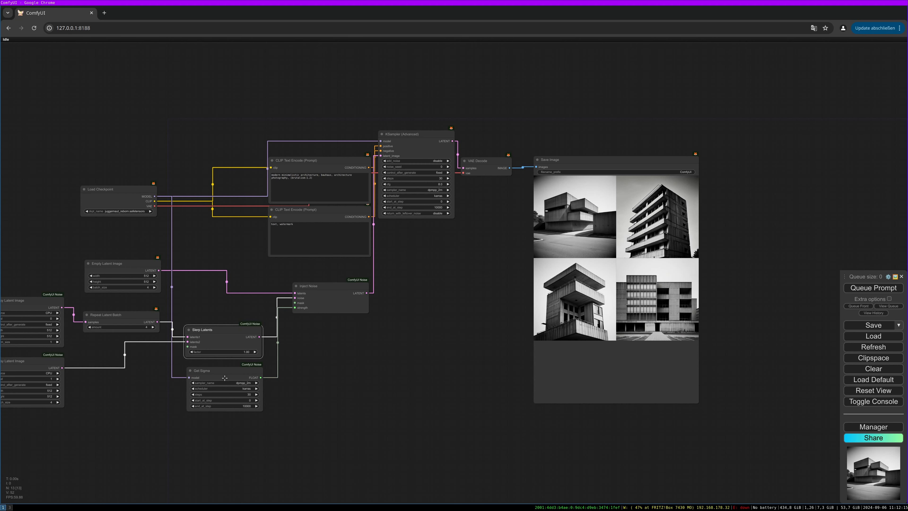
click(249, 352)
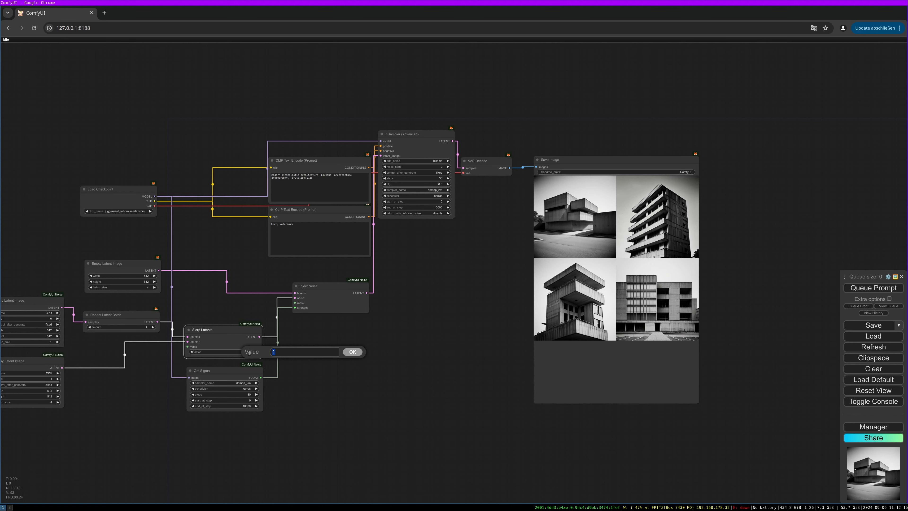
text(0.01)
key(Return)
click(873, 287)
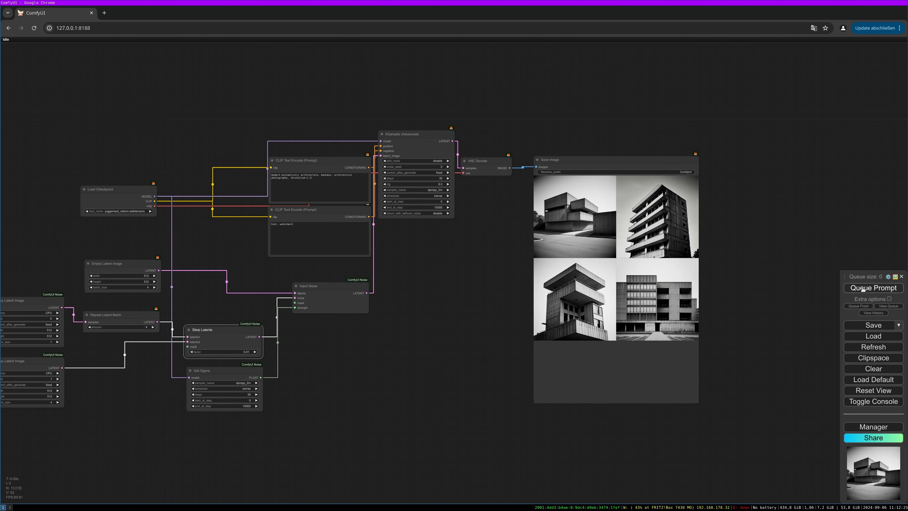
drag(401, 360, 444, 356)
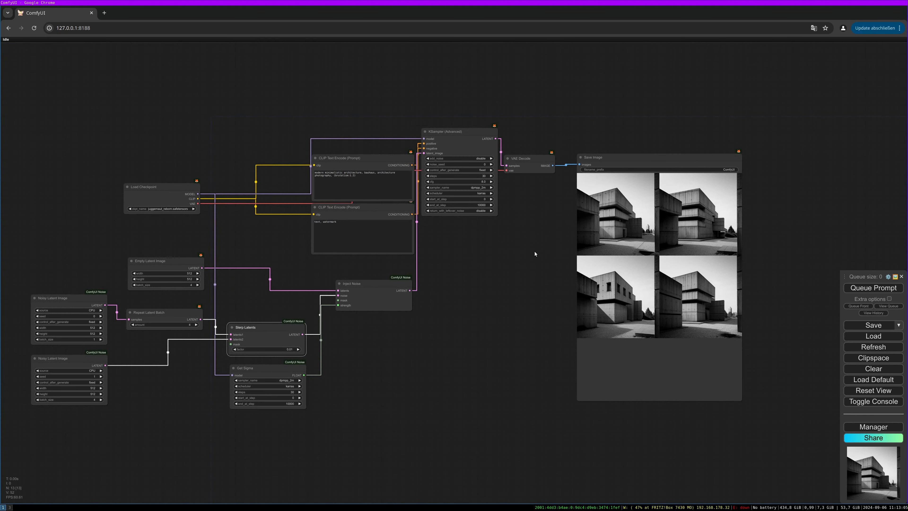
Step: Duplicate the KSampler (Advanced) and VAE Decode nodes and place the copies above the originals
drag(484, 293, 436, 311)
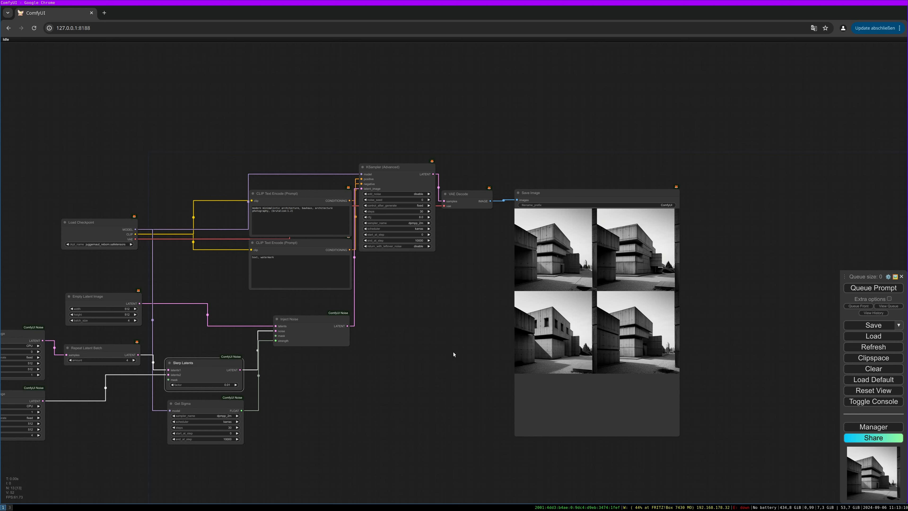
drag(449, 332, 506, 383)
key(ctrl+v)
drag(554, 165, 472, 109)
click(536, 237)
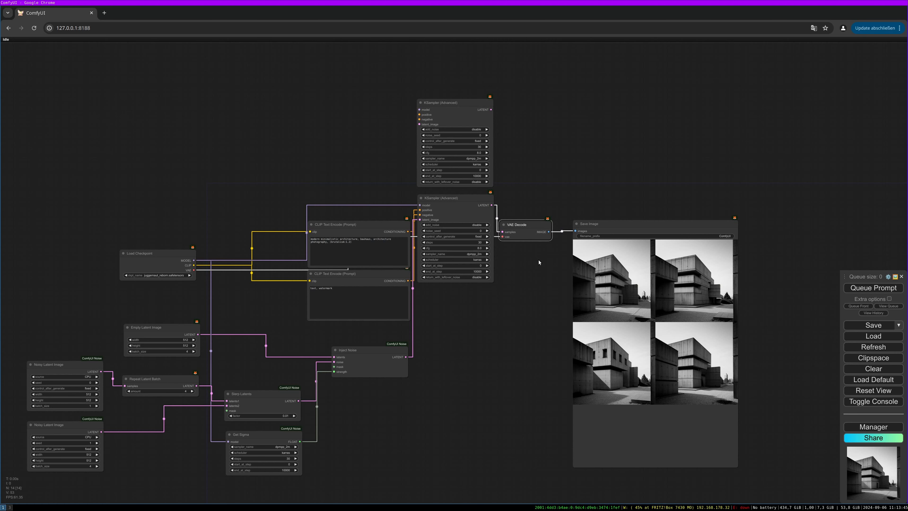
key(ctrl+c)
key(ctrl+v)
drag(564, 257, 563, 154)
Step: Add a Preview Image node to the copied VAE Decode's image output and arrange both nodes beside the copied KSampler
click(622, 231)
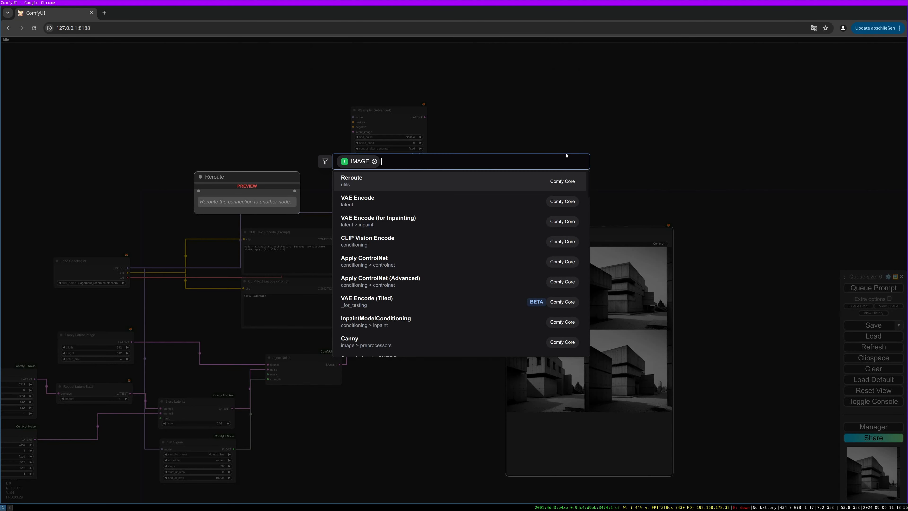
text(previe)
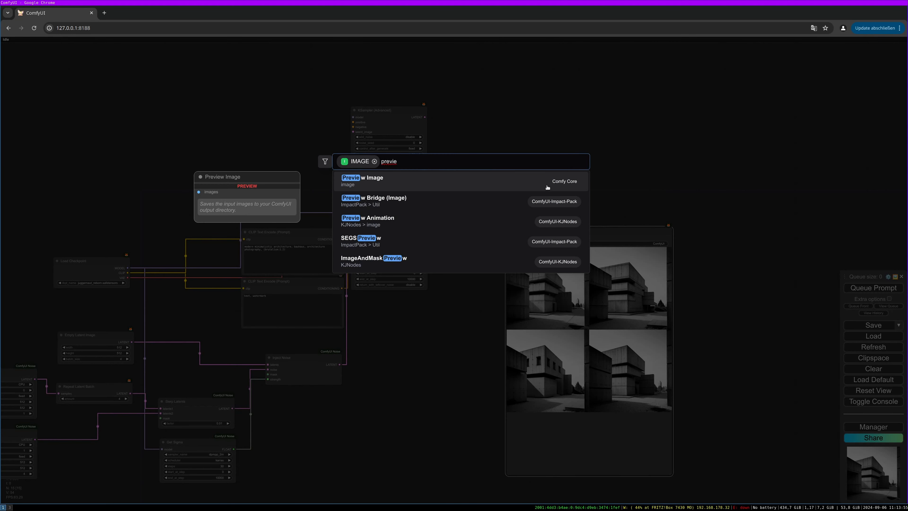
click(540, 181)
drag(566, 137, 524, 71)
drag(475, 171, 471, 140)
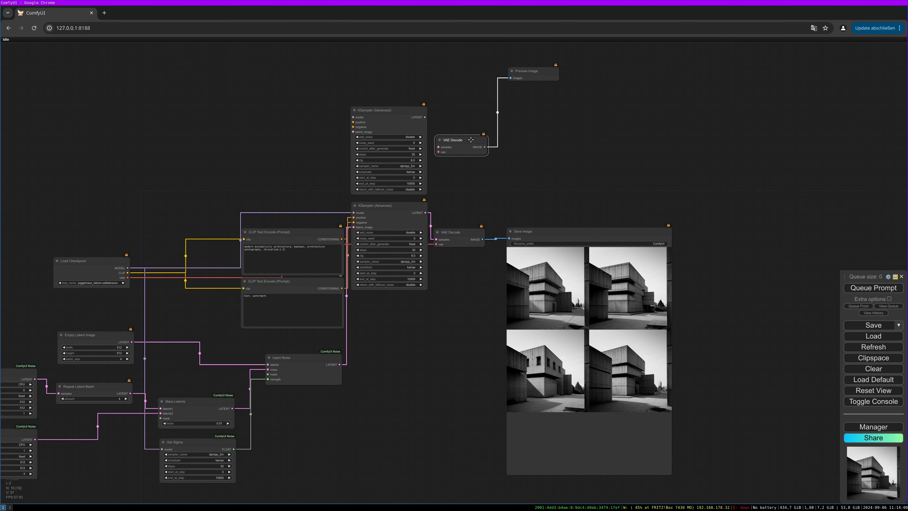
Step: Wire the copied KSampler to its VAE Decode, the checkpoint's VAE and both prompts, and move the Load Checkpoint node higher
drag(423, 117, 436, 147)
drag(124, 278, 439, 151)
drag(342, 238, 352, 122)
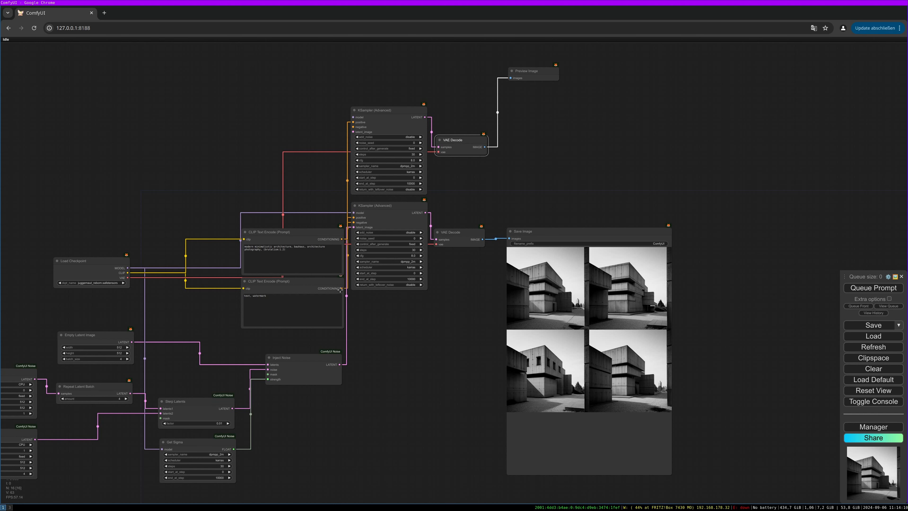
drag(342, 288, 353, 126)
drag(314, 343, 522, 326)
drag(304, 248, 283, 149)
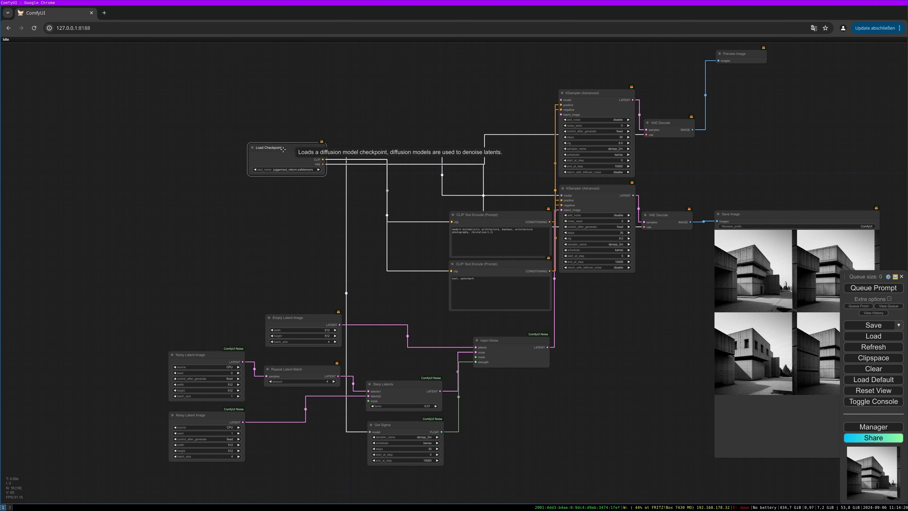
drag(271, 255, 317, 194)
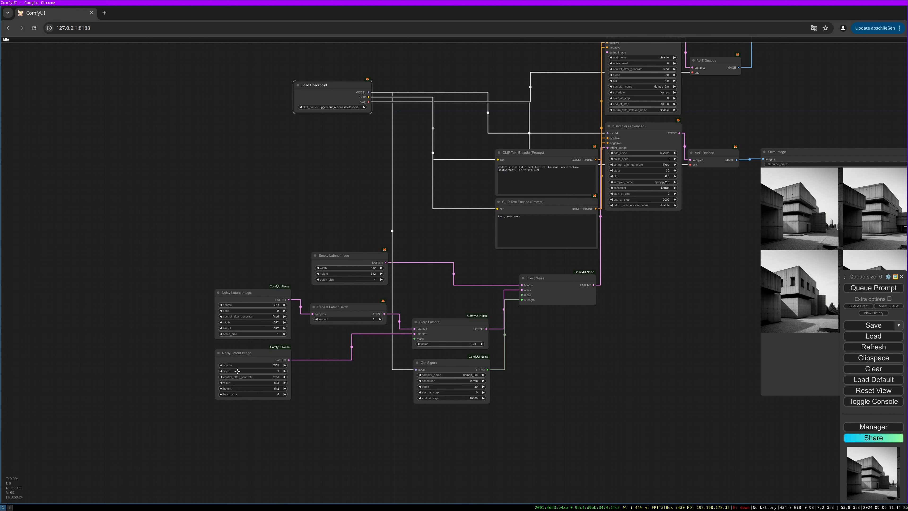
click(266, 300)
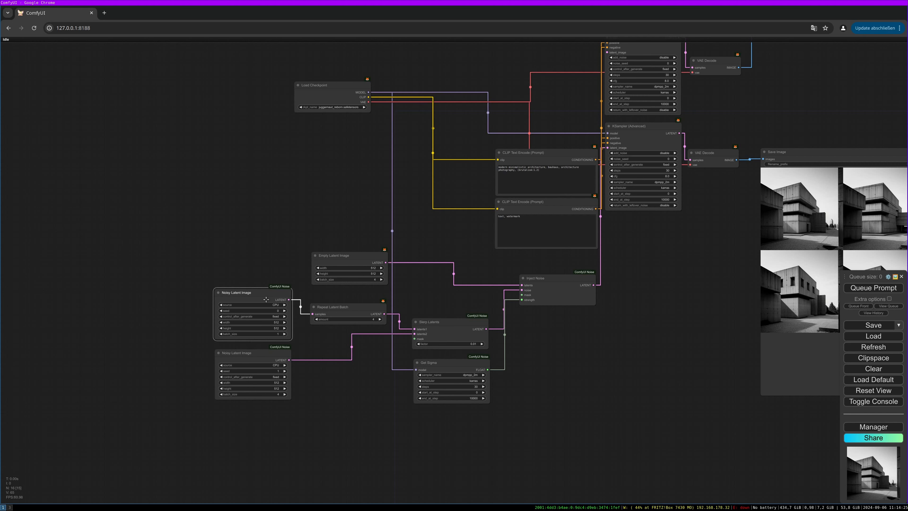
click(362, 312)
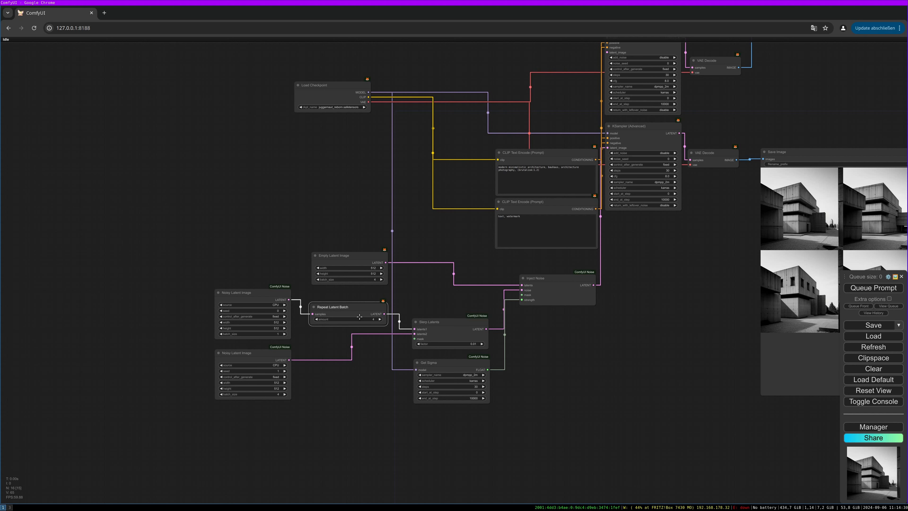
click(481, 325)
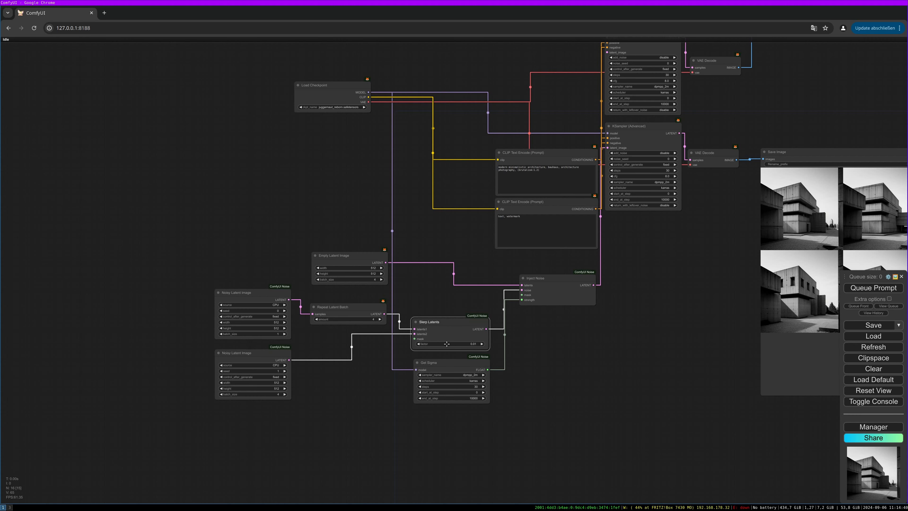
Step: Duplicate the Inject Noise and Empty Latent Image nodes and place each copy above its original
mouse_move(549, 317)
mouse_down()
mouse_move(548, 337)
mouse_move(526, 295)
mouse_up()
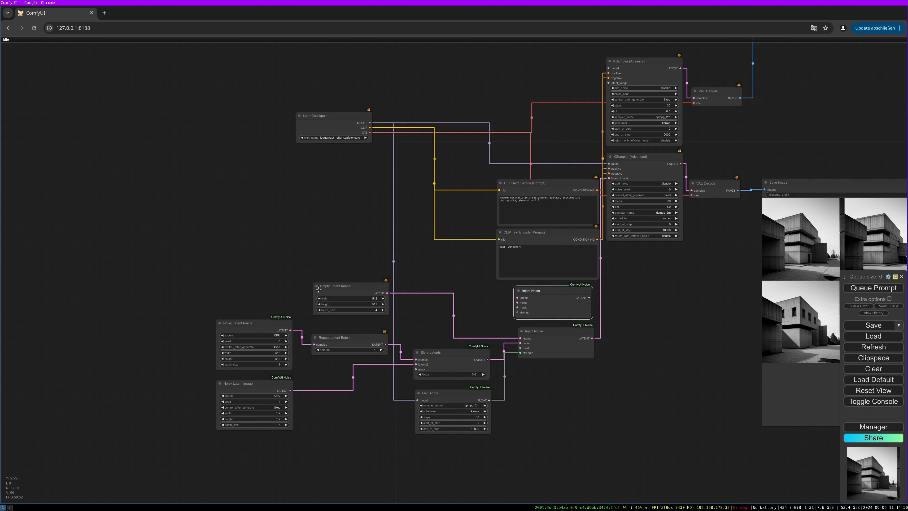
drag(351, 286, 257, 277)
key(ctrl+c)
key(ctrl+v)
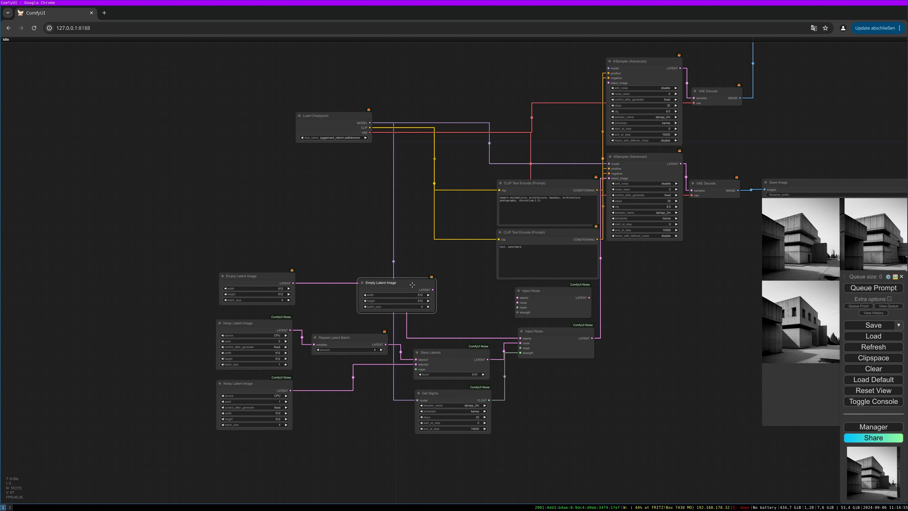
drag(380, 282, 240, 231)
Step: Set the copied Empty Latent Image's batch size to 1 and feed it and the first Noisy Latent Image into the copied Inject Noise
click(280, 255)
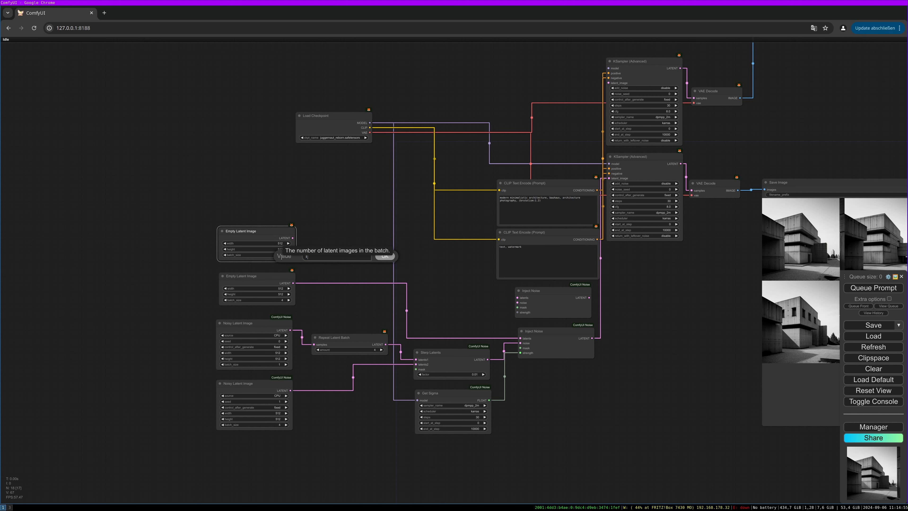
click(385, 256)
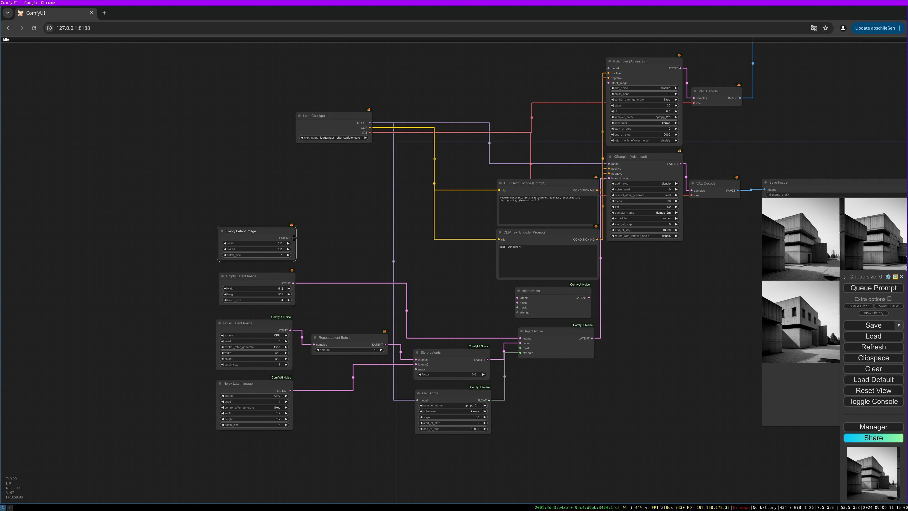
drag(293, 237, 517, 297)
click(270, 327)
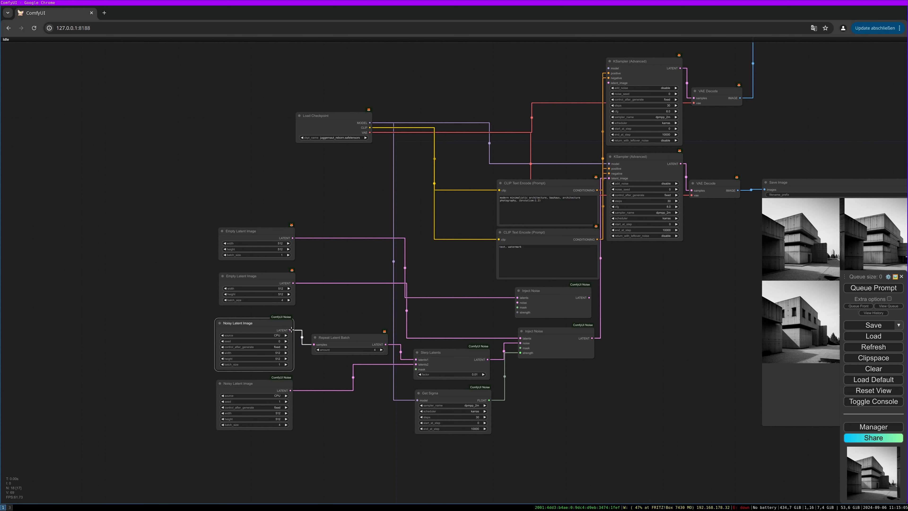
drag(291, 329, 517, 302)
drag(517, 302, 517, 302)
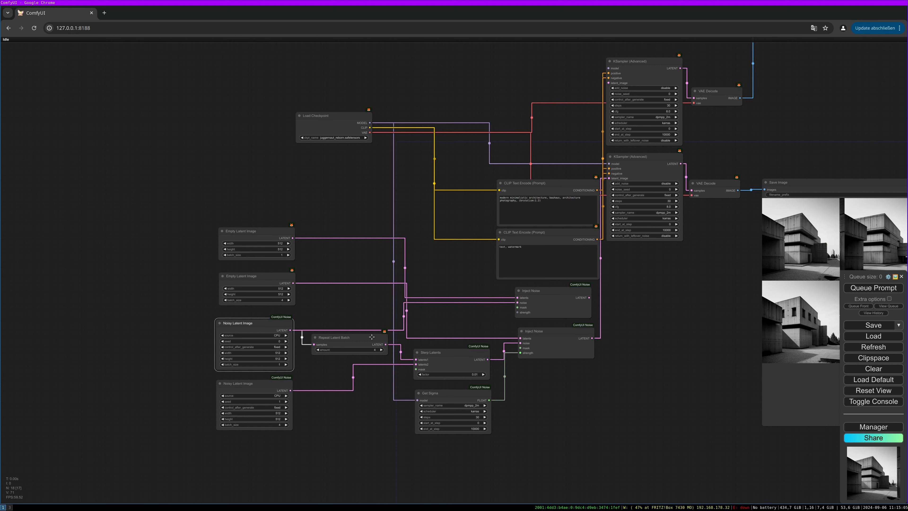
Step: Connect the copied Inject Noise output and the checkpoint's model to the upper KSampler, and queue the workflow
drag(588, 297, 609, 82)
drag(369, 123, 608, 67)
drag(685, 157, 646, 177)
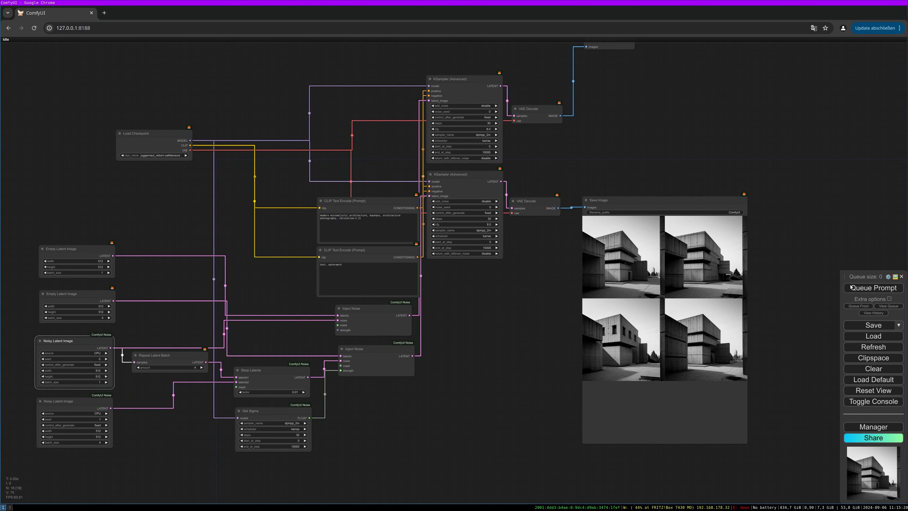
click(868, 289)
drag(792, 203, 638, 217)
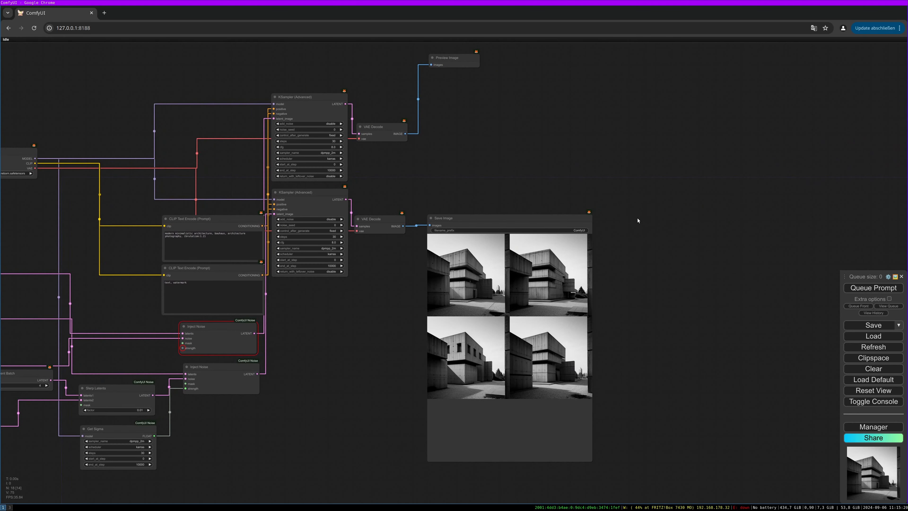
Step: Connect the Get Sigma output to the copied Inject Noise's strength input and queue the workflow again
drag(355, 330, 539, 286)
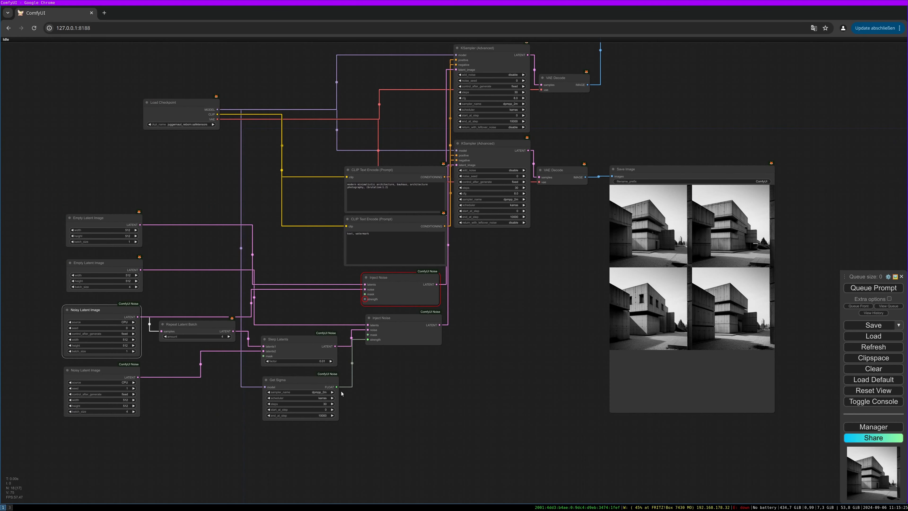
drag(336, 387, 364, 299)
key(ctrl+Return)
drag(851, 203, 631, 330)
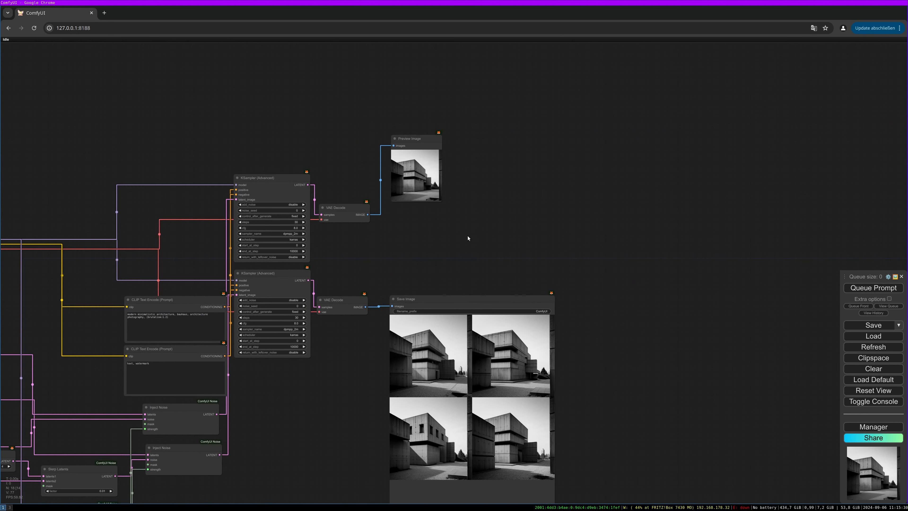
Step: Enlarge the upper branch's Preview Image node and queue the workflow with the first Noisy Latent Image's seed set to 1
drag(441, 201, 683, 201)
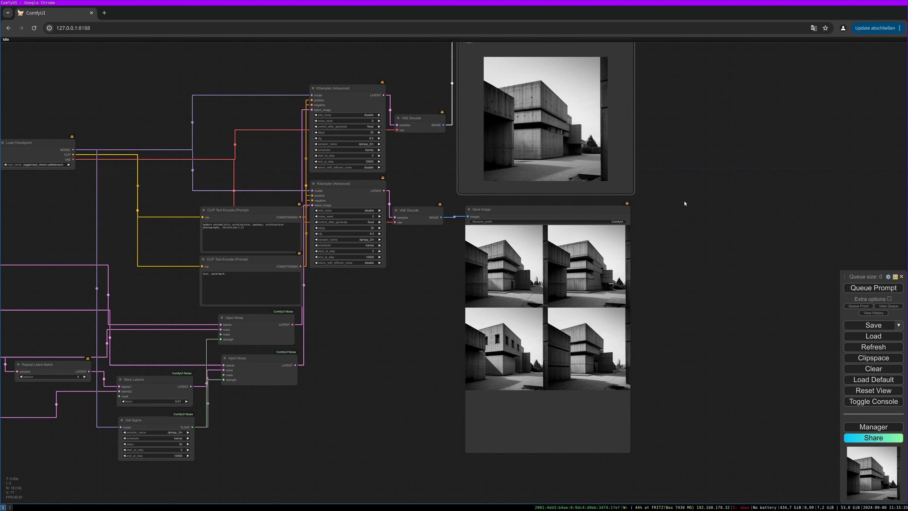
click(866, 290)
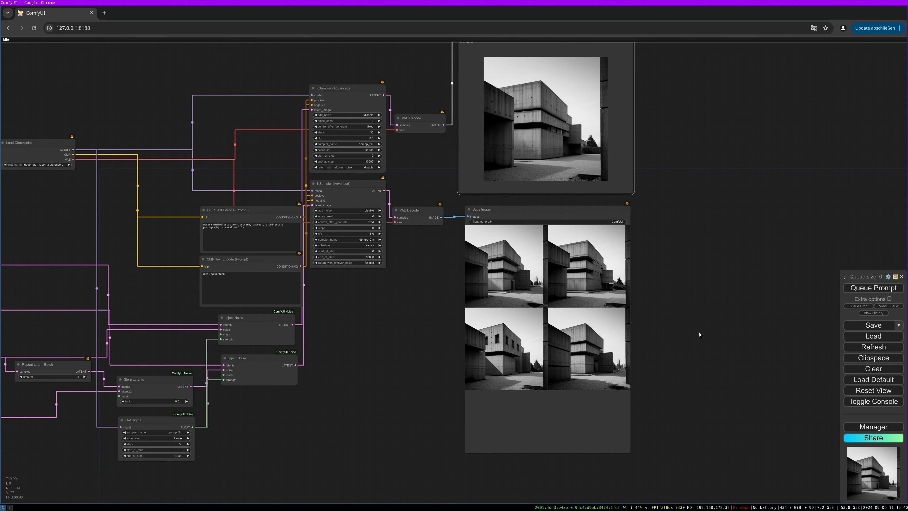
click(873, 288)
scroll(429, 251, down, 1)
drag(250, 89, 383, 132)
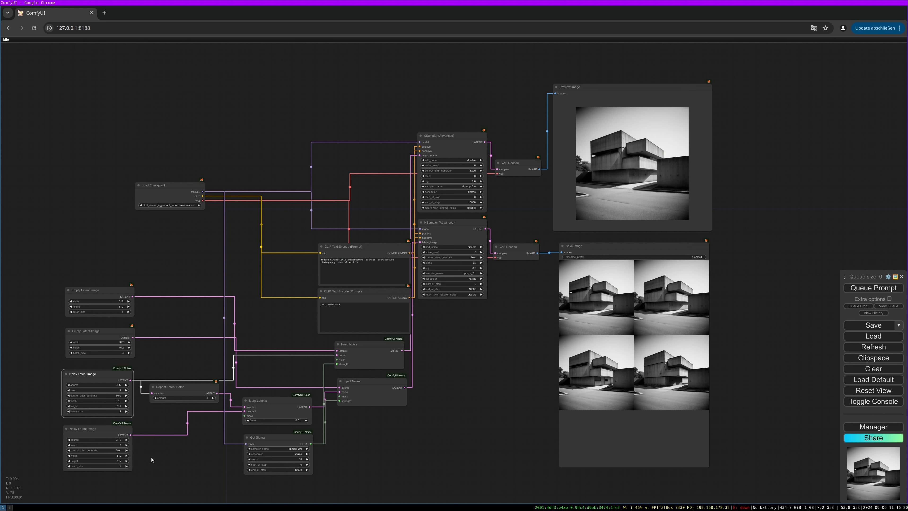
Step: Set the second Noisy Latent Image's seed to 3, queueing the workflow after each seed change
click(126, 444)
click(873, 287)
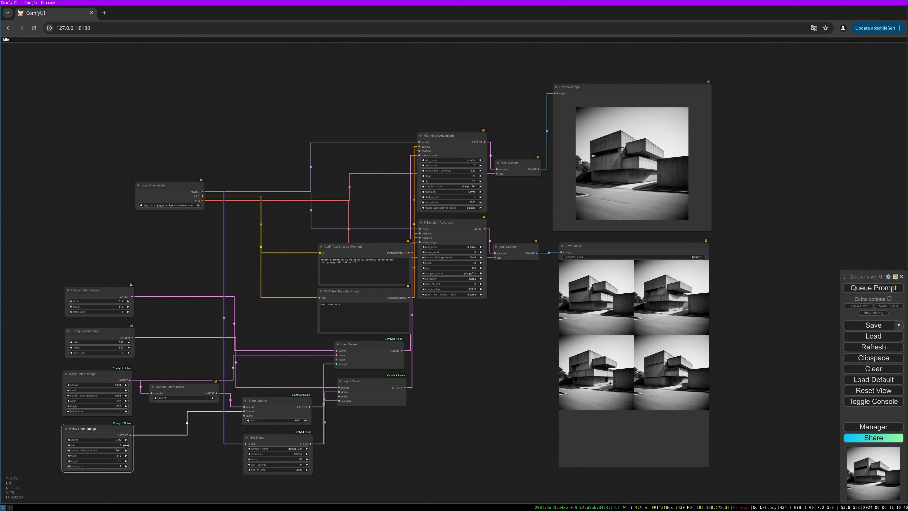
click(873, 287)
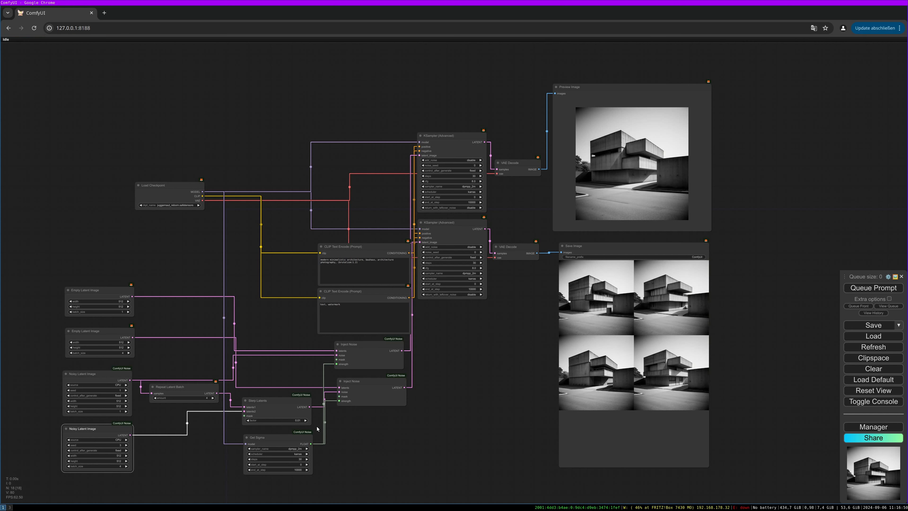
Step: Raise the Slerp Latents factor gradually to 0.10, queueing the workflow after each change
click(305, 420)
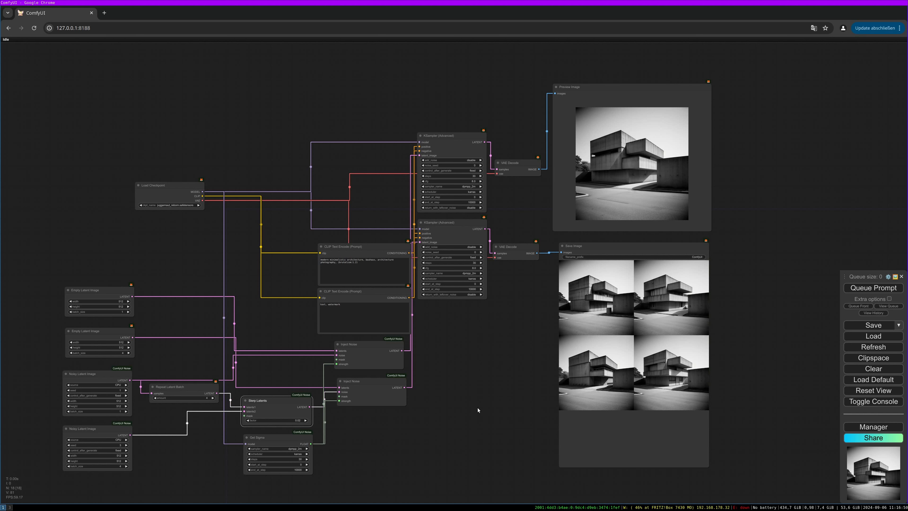
click(874, 289)
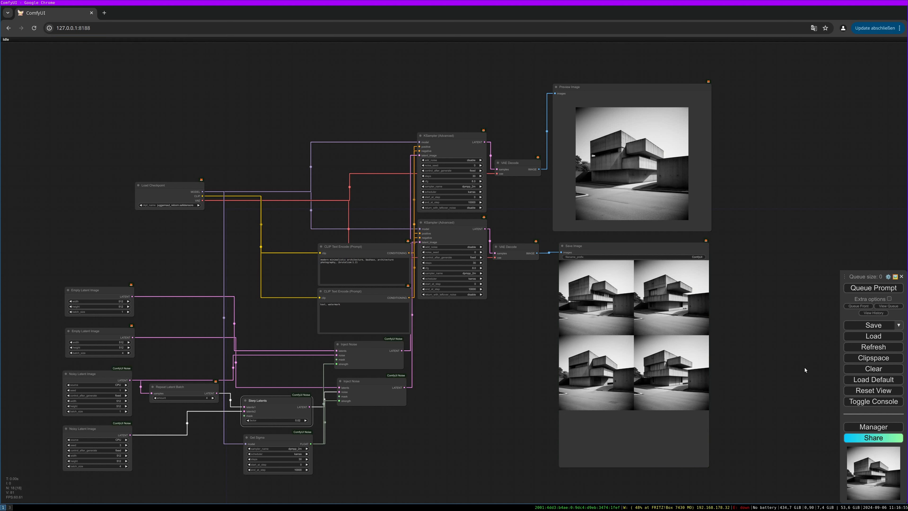
click(307, 420)
click(869, 288)
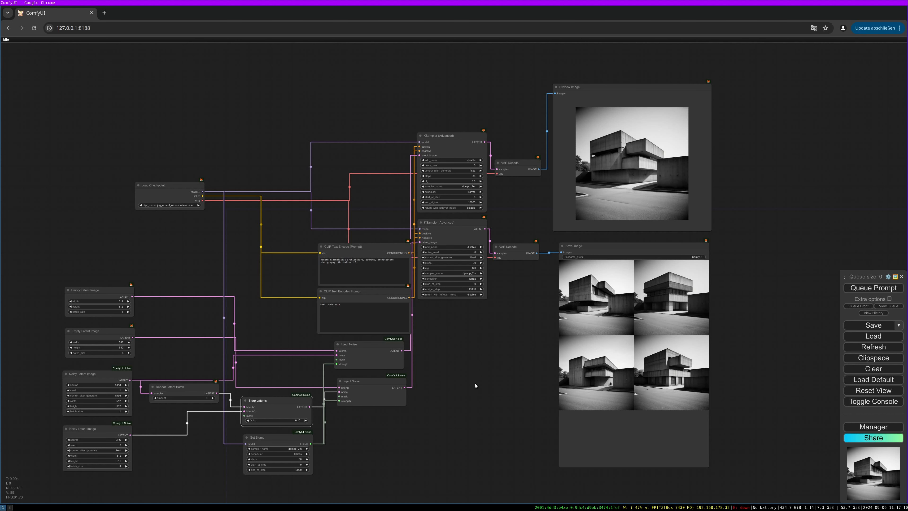
Step: Add an ImageFromBatch node beside the image output nodes and feed it the lower VAE Decode's image output
drag(475, 383, 435, 371)
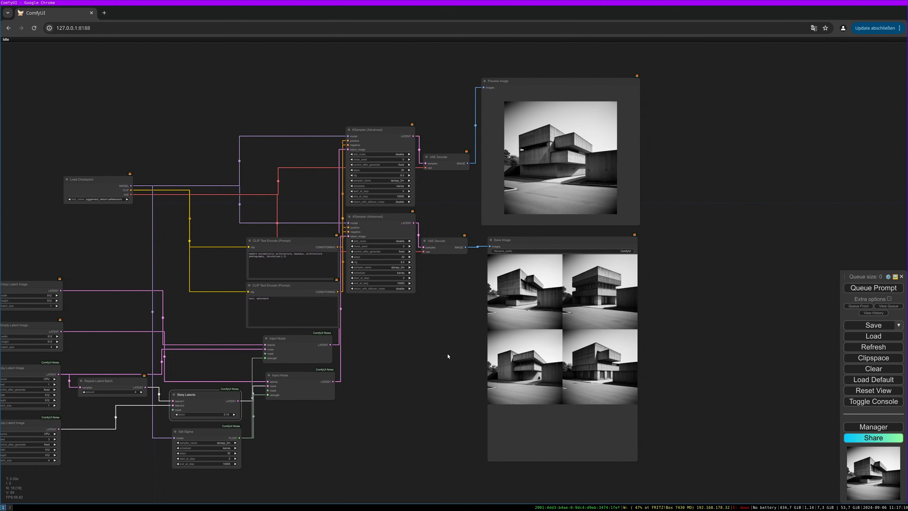
drag(689, 301, 613, 311)
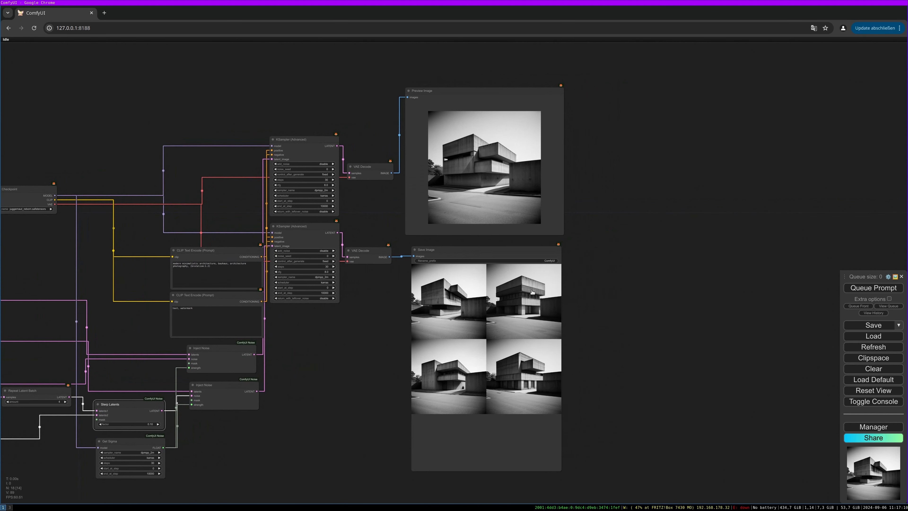
double_click(599, 245)
text(imagefrom)
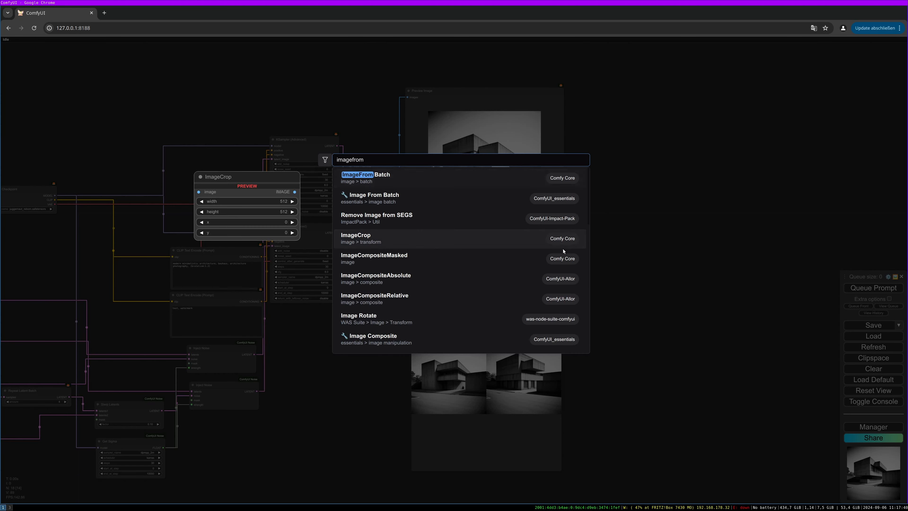
click(520, 181)
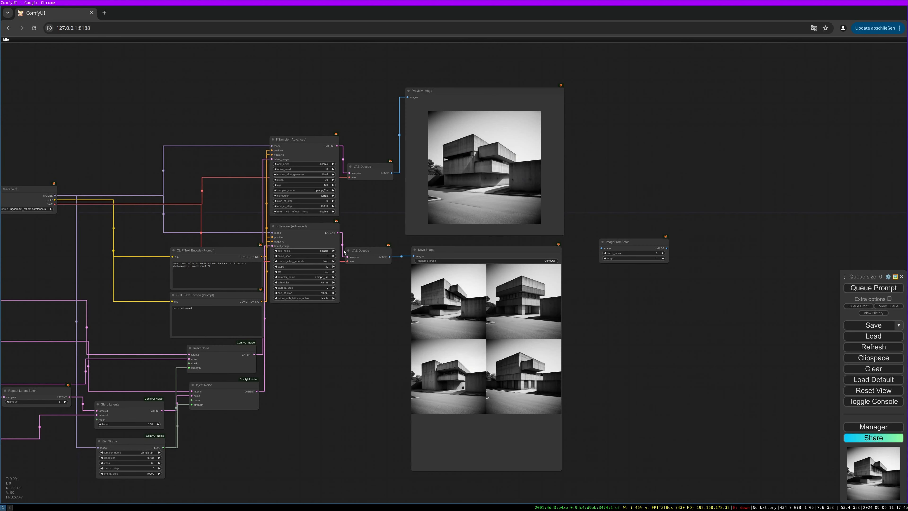
drag(390, 257, 607, 240)
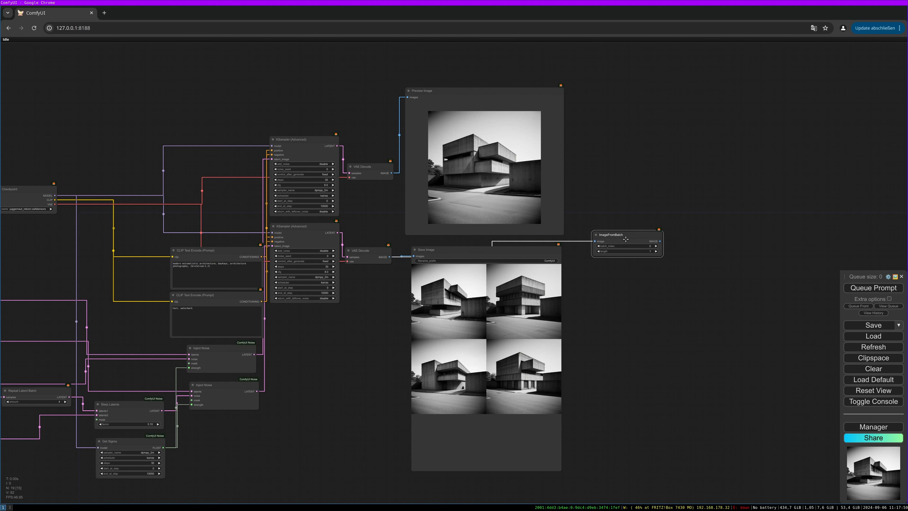
Step: Duplicate the Preview Image node, place the copy beside ImageFromBatch and connect ImageFromBatch's output to it
drag(718, 248, 614, 251)
click(417, 156)
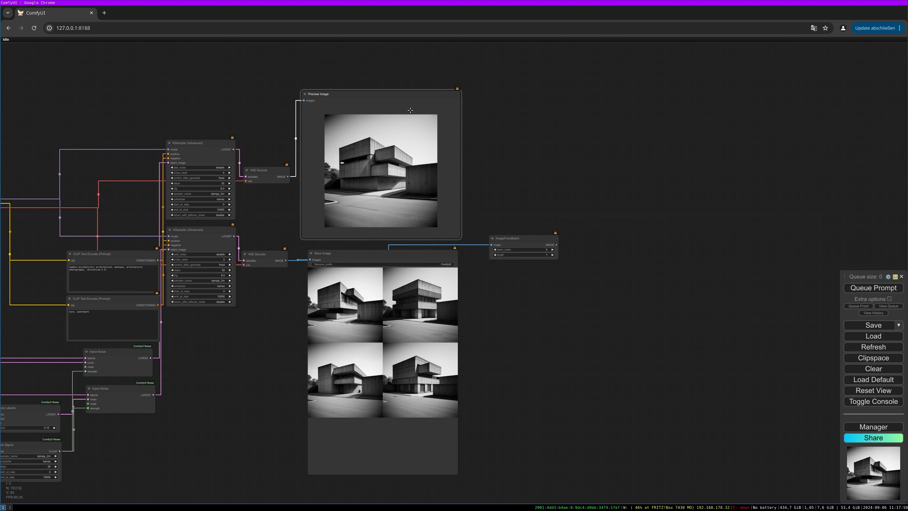
key(ctrl+c)
key(ctrl+v)
drag(505, 107, 723, 301)
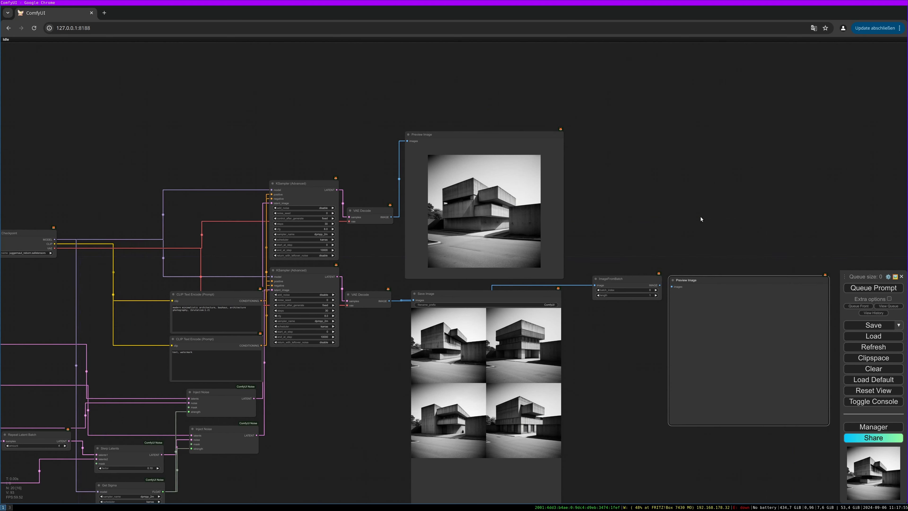
drag(651, 292, 502, 248)
scroll(468, 276, up, 4)
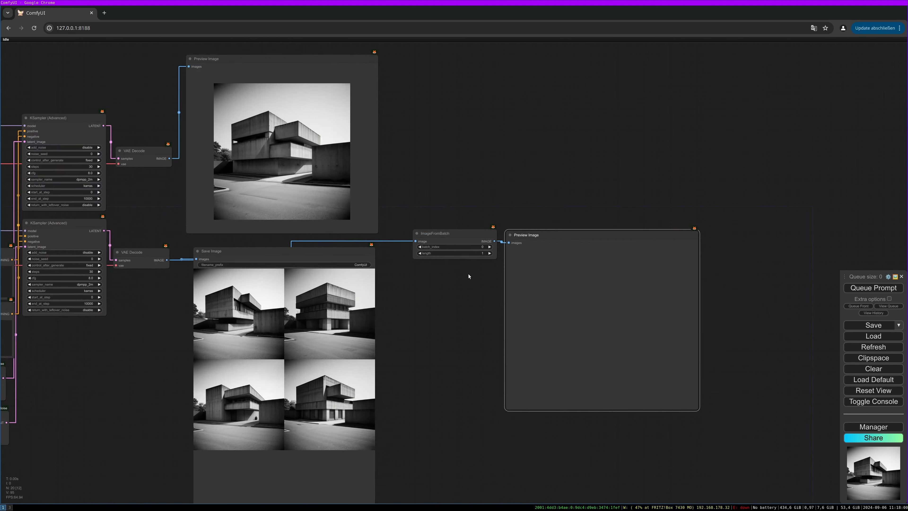
drag(402, 234, 386, 233)
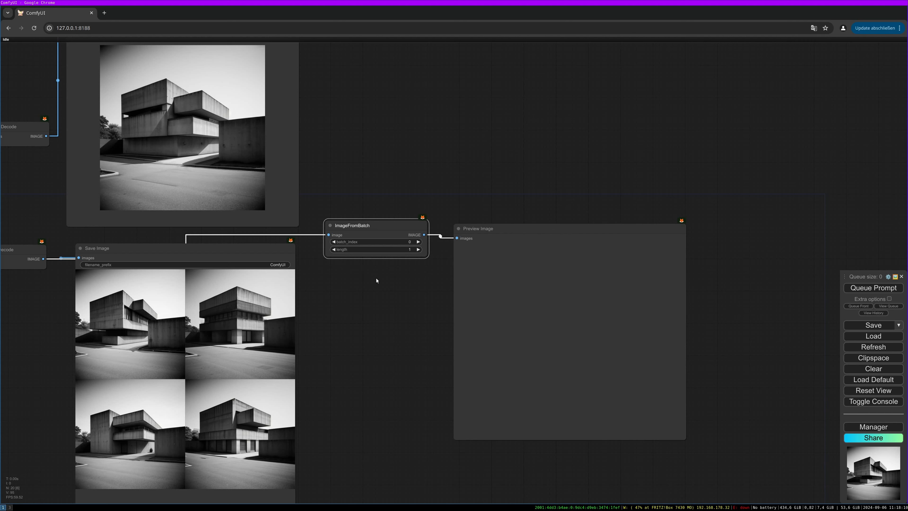
drag(376, 281, 403, 282)
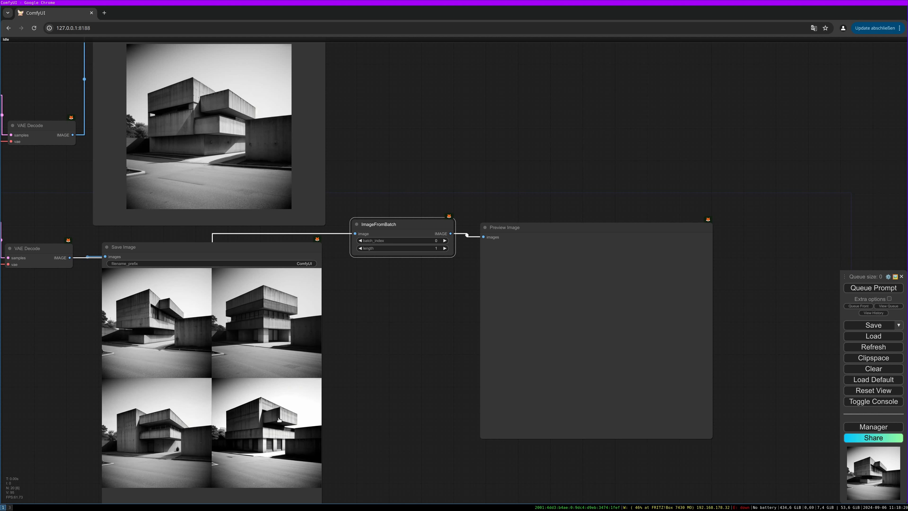
drag(419, 225, 416, 223)
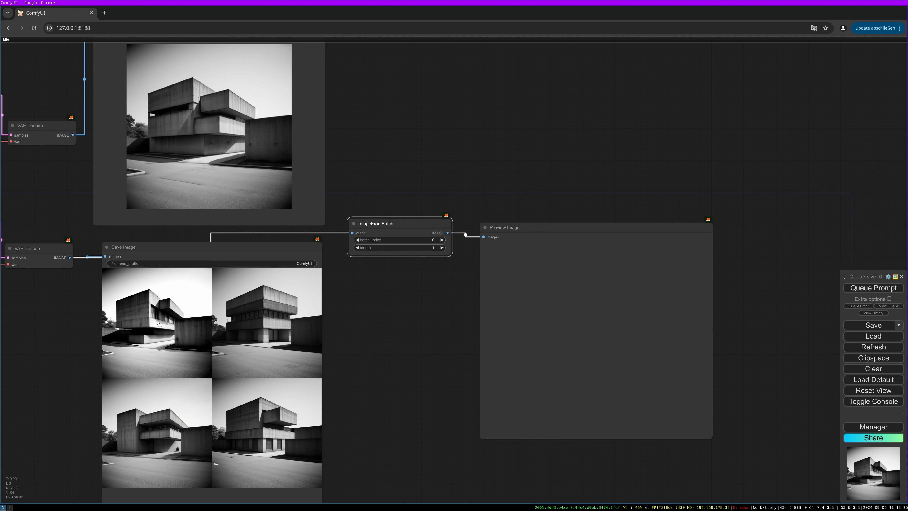
Step: Queue the workflow with ImageFromBatch's batch_index at 0, 1, 2 and 3 in turn to preview each variation
click(873, 288)
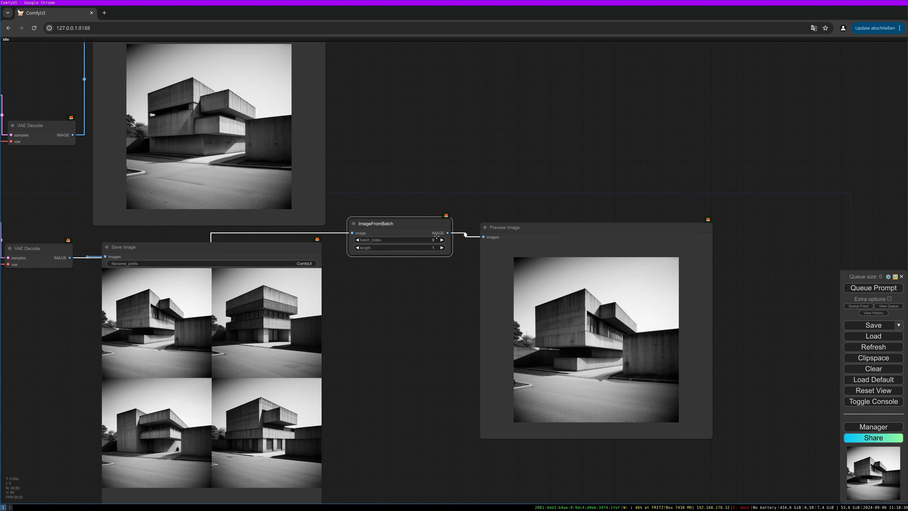
click(873, 287)
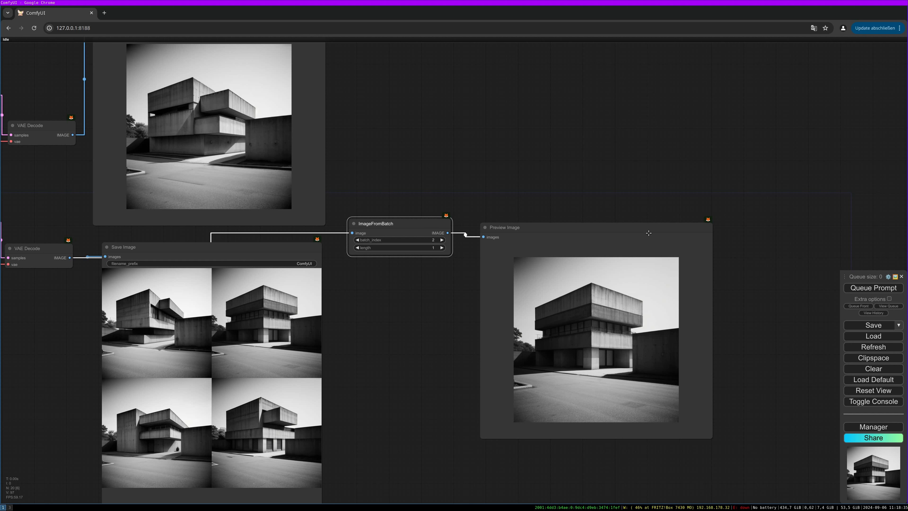
click(873, 288)
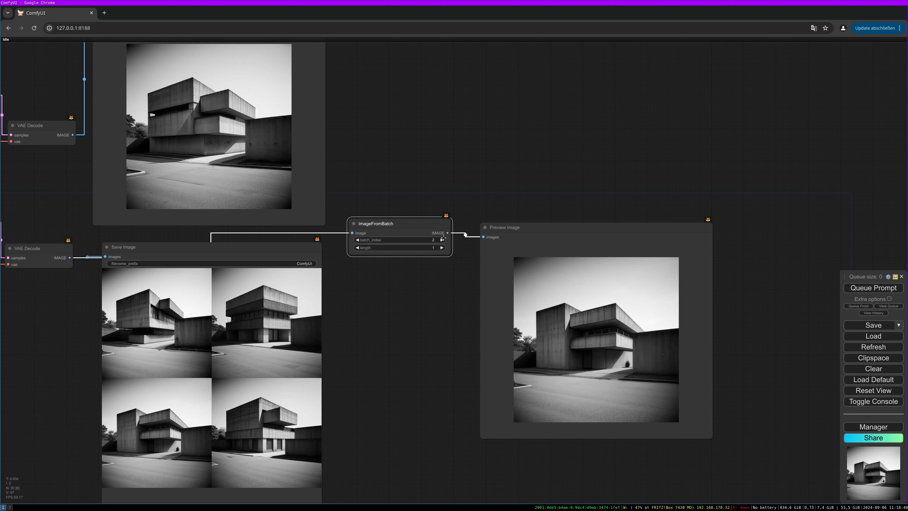
click(442, 240)
click(873, 288)
drag(440, 209, 410, 207)
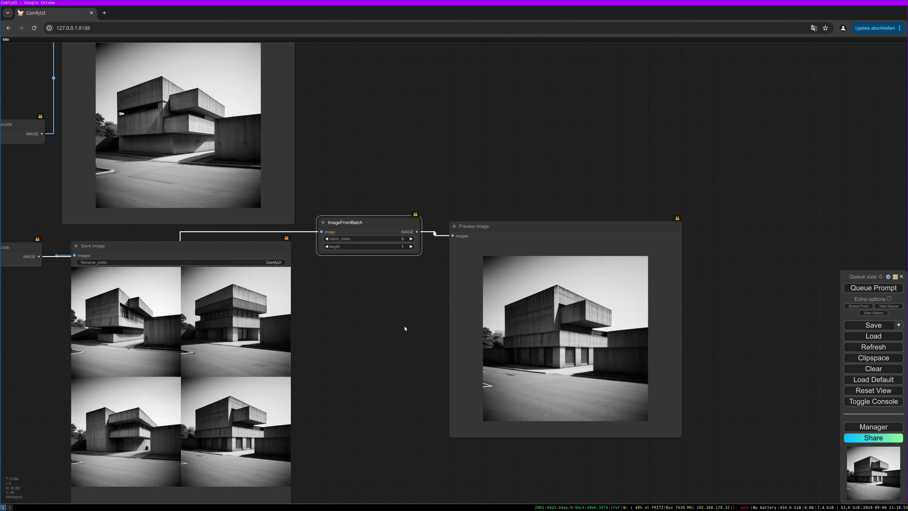
scroll(404, 327, down, 3)
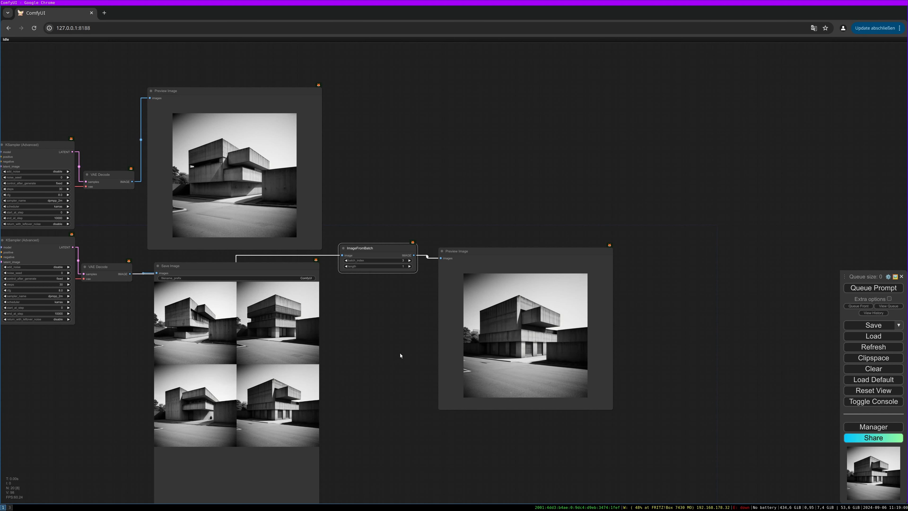
scroll(592, 305, down, 5)
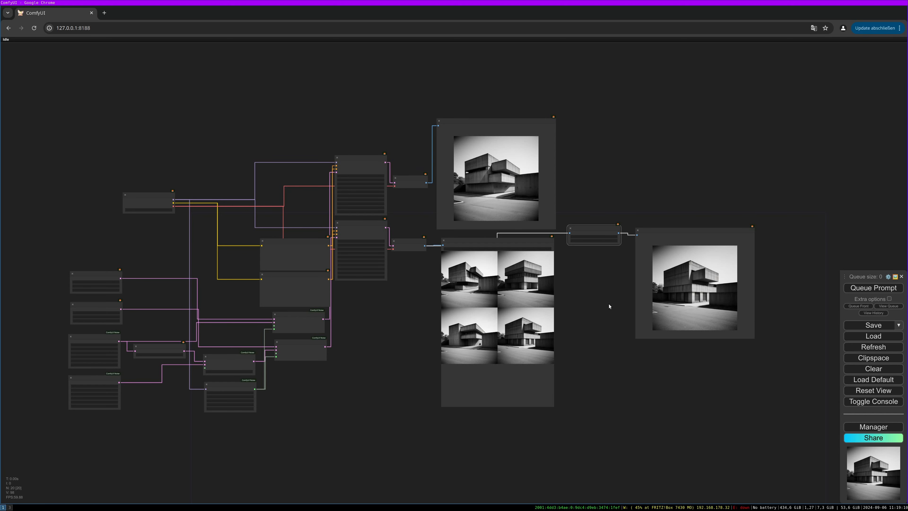
scroll(602, 268, up, 1)
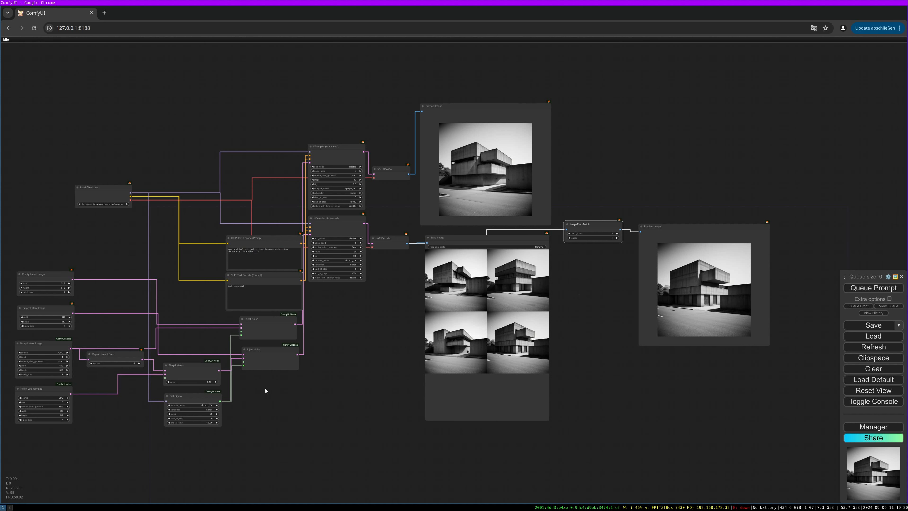
drag(265, 391, 400, 374)
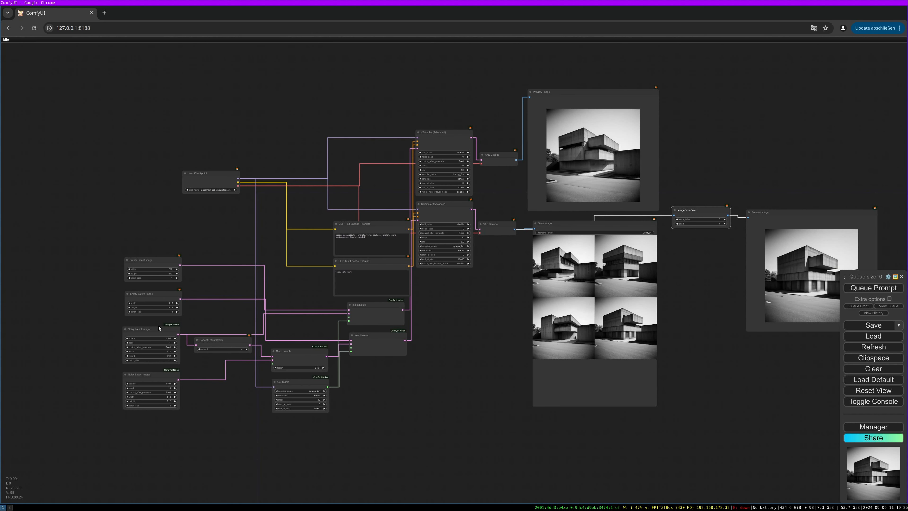
drag(154, 320, 169, 318)
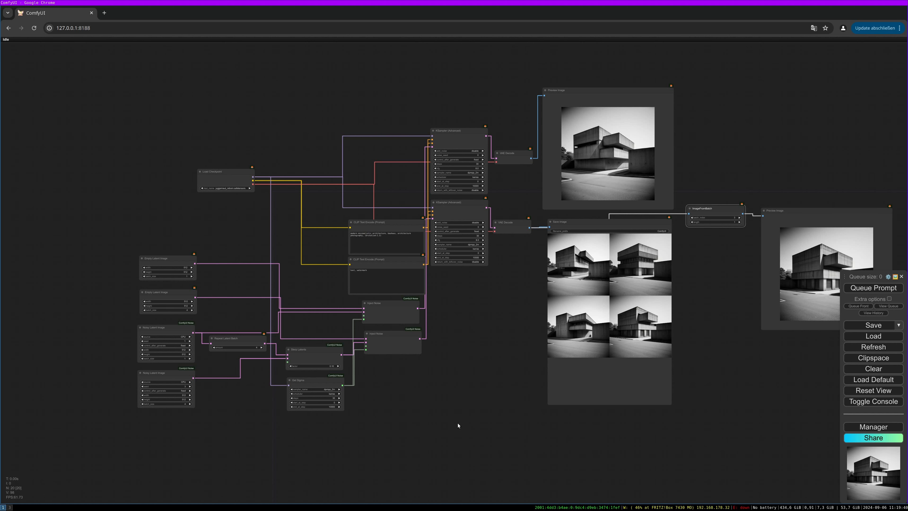
Step: Add an INT Constant node and place it in the empty space beside the upper Empty Latent Image node
drag(106, 281, 155, 293)
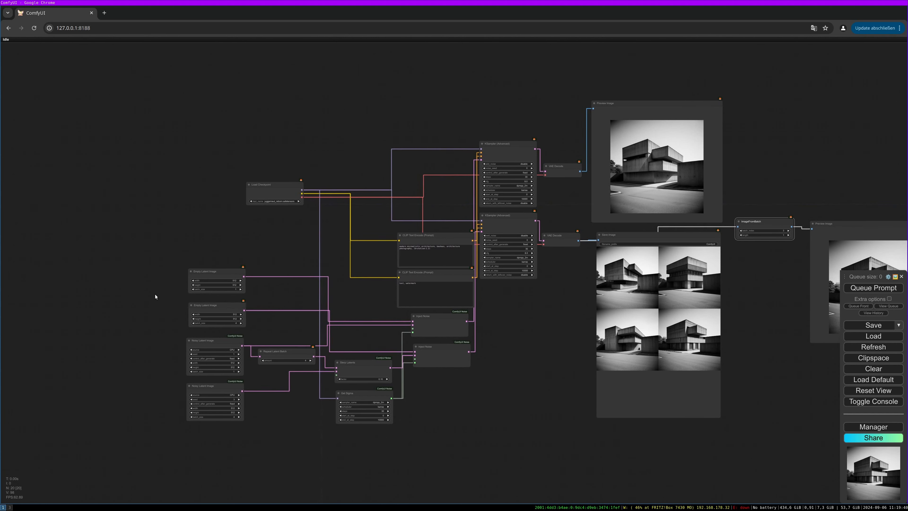
scroll(154, 294, up, 6)
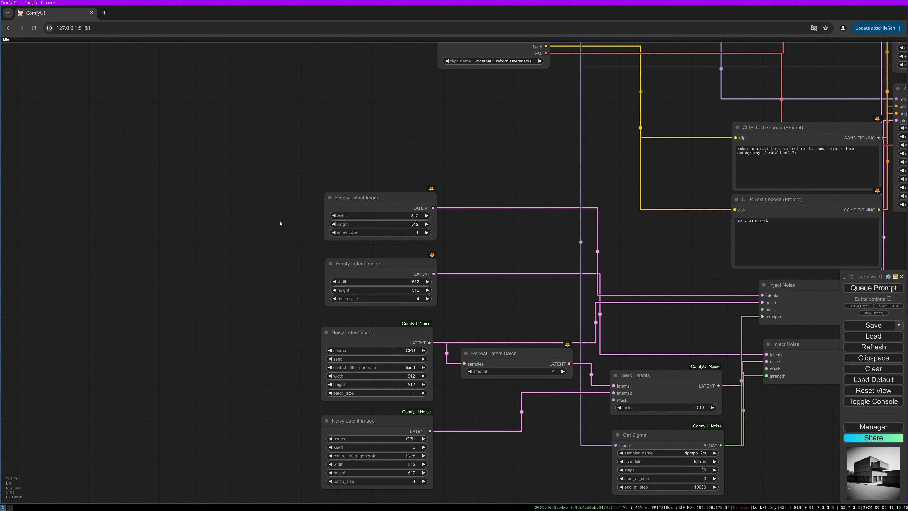
double_click(192, 196)
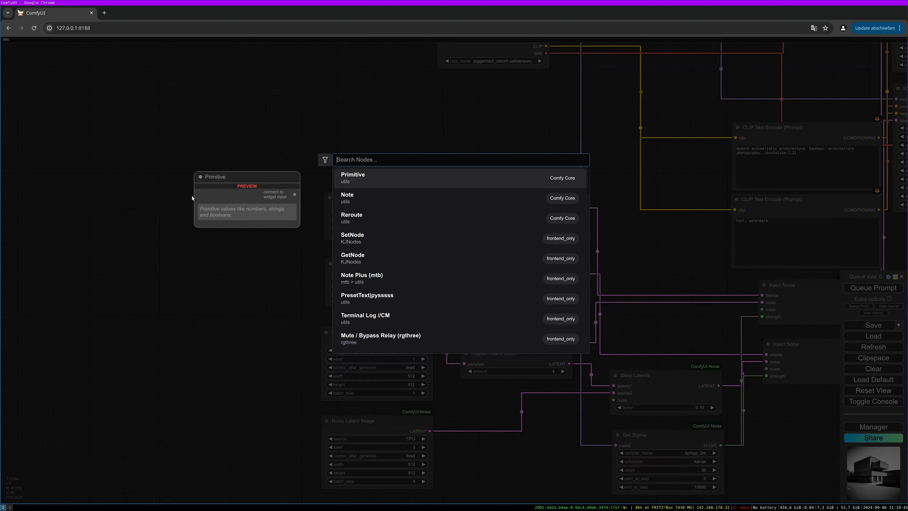
text(int)
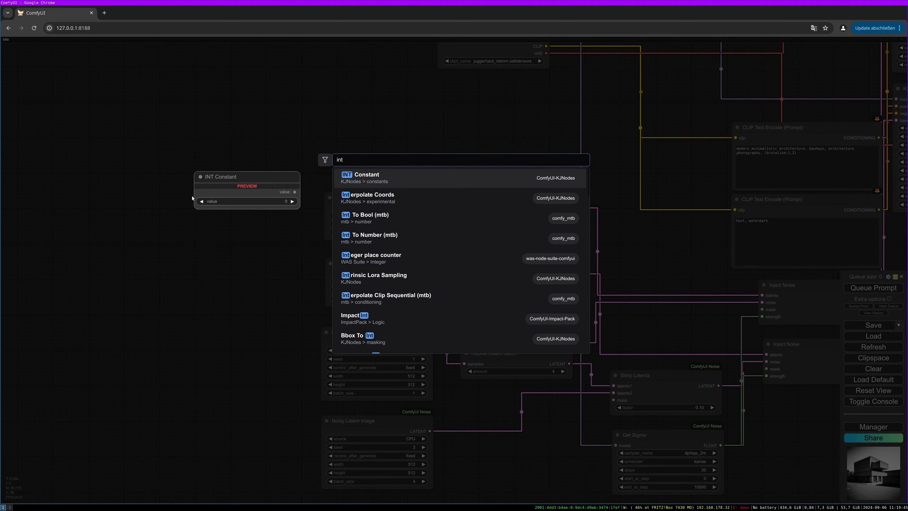
key(Return)
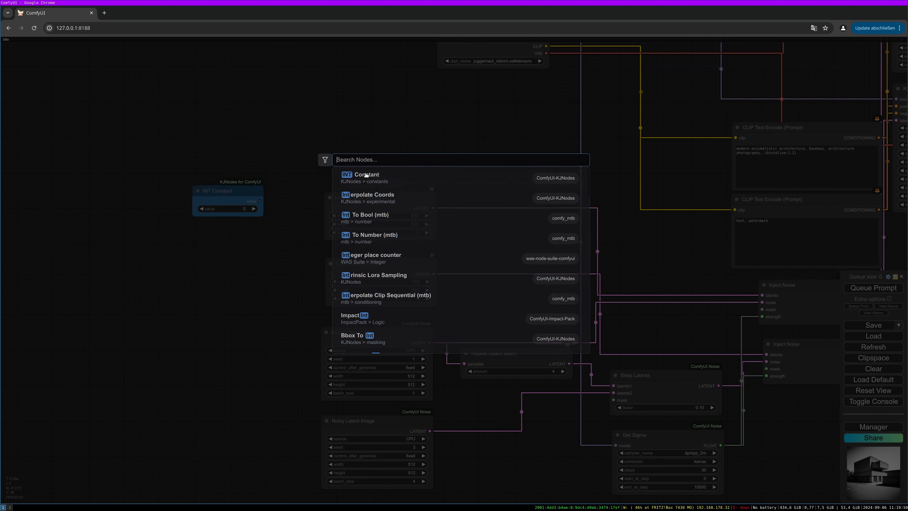
drag(238, 200, 227, 200)
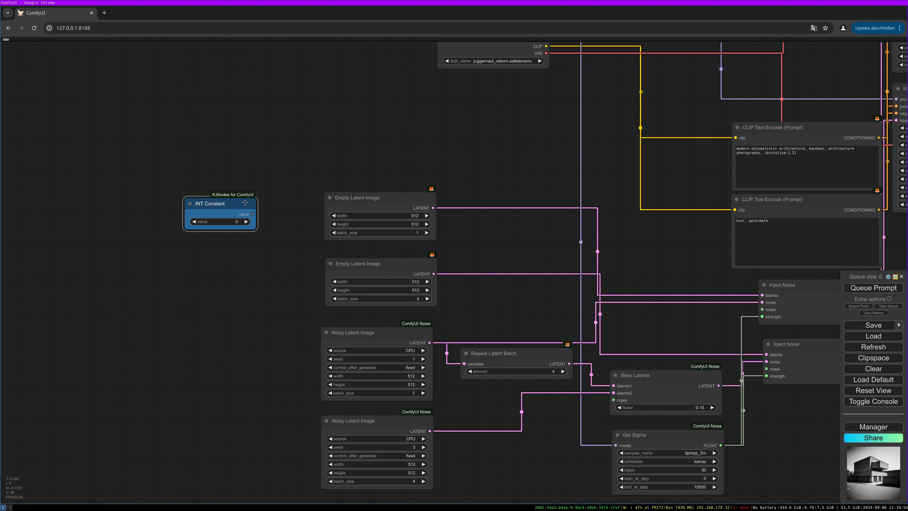
drag(245, 204, 237, 201)
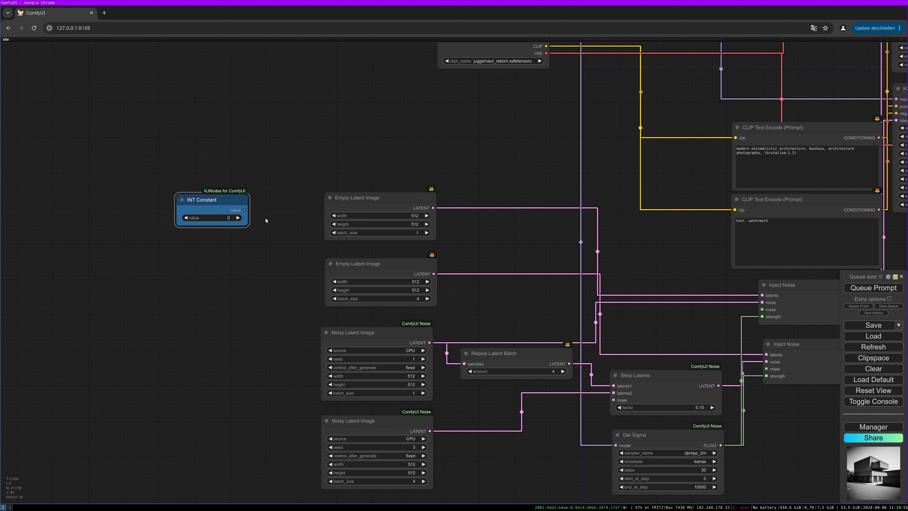
Step: Rename the INT Constant node as width, then duplicate it and title the copy height
double_click(198, 200)
text(width)
key(Return)
key(ctrl+c)
key(ctrl+v)
double_click(190, 260)
text(height)
key(Return)
Step: Convert the width and height widgets of both Empty Latent Image nodes to inputs
right_click(358, 197)
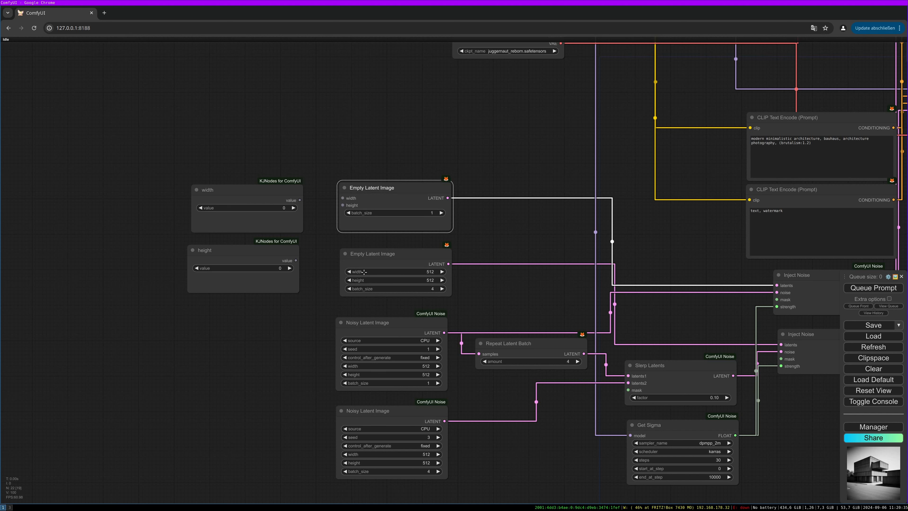
right_click(363, 267)
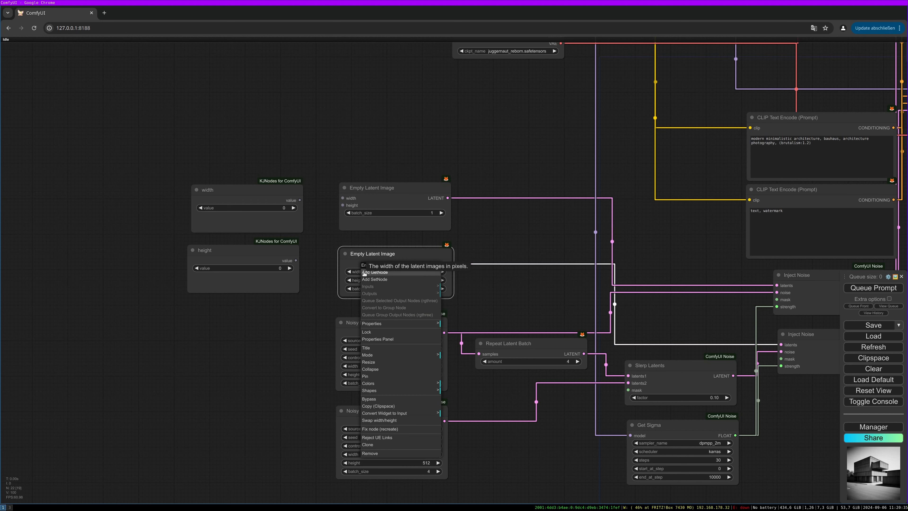
click(392, 413)
click(461, 413)
Step: Connect the width and height constants to the matching inputs of both Empty Latent Image nodes
drag(300, 201, 343, 198)
drag(299, 200, 343, 263)
drag(296, 260, 342, 205)
drag(296, 260, 343, 272)
drag(226, 252, 227, 252)
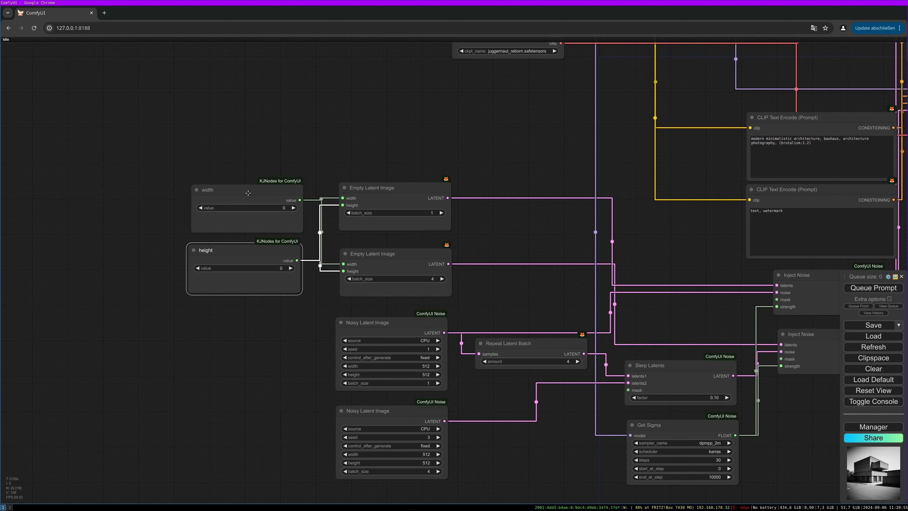
Step: Set the width and height constants to 512 each
click(255, 209)
click(254, 209)
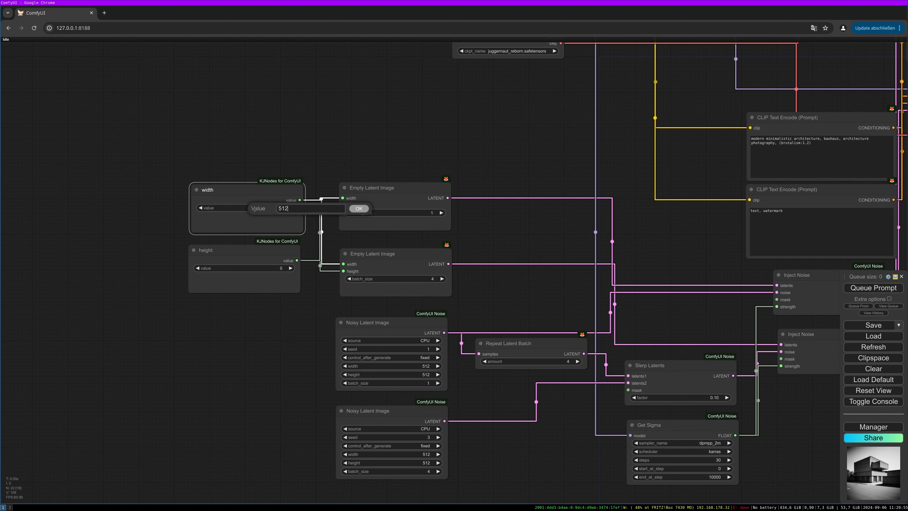
key(Return)
click(261, 268)
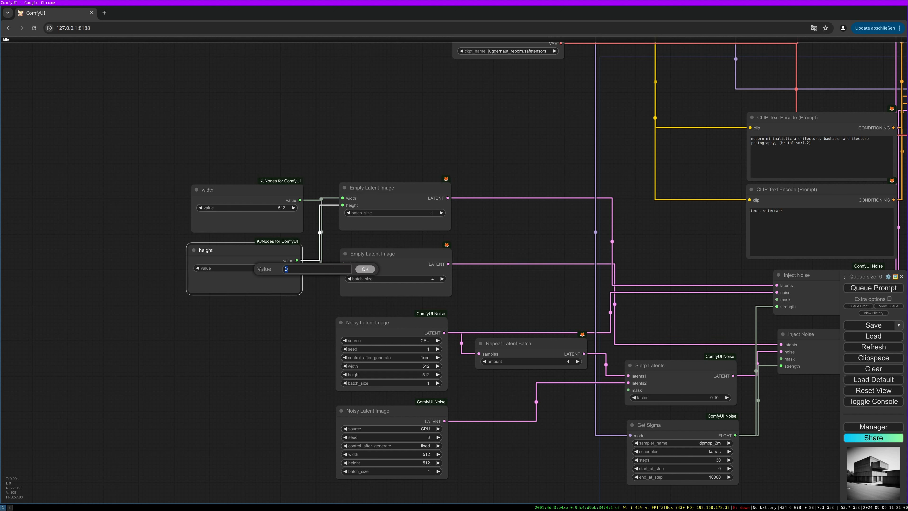
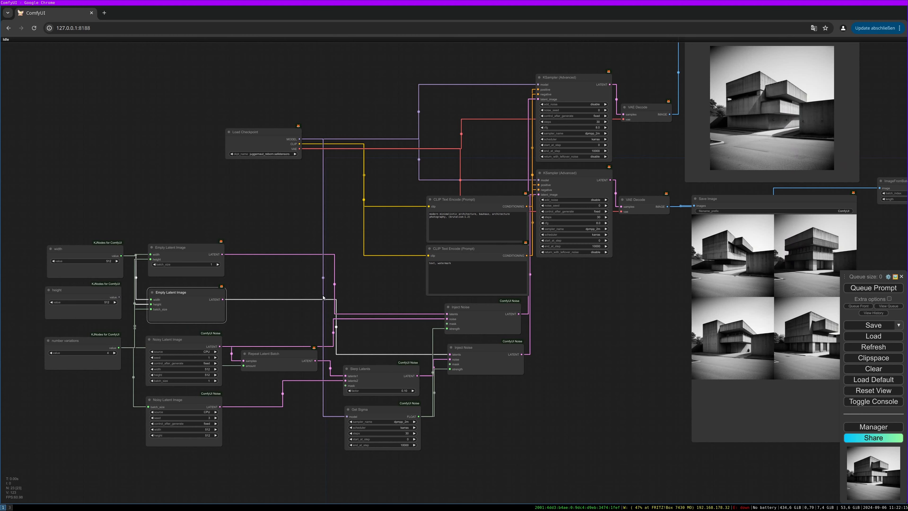
Step: Queue the workflow to test the width, height and number variations constants
drag(336, 291, 271, 298)
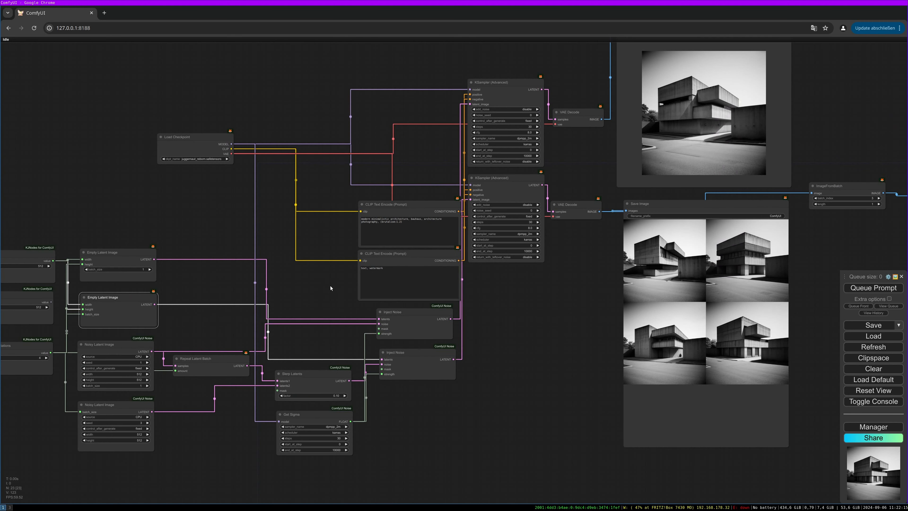
drag(330, 286, 108, 329)
scroll(447, 301, up, 3)
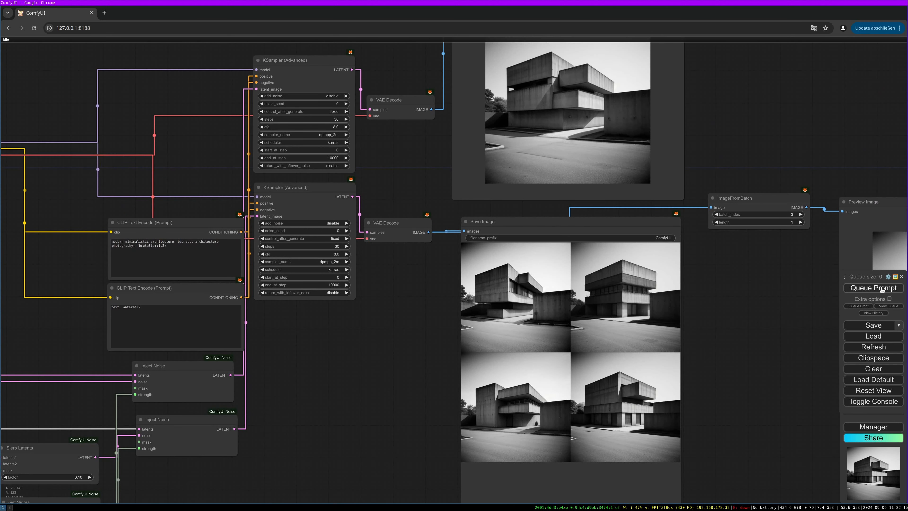
click(873, 287)
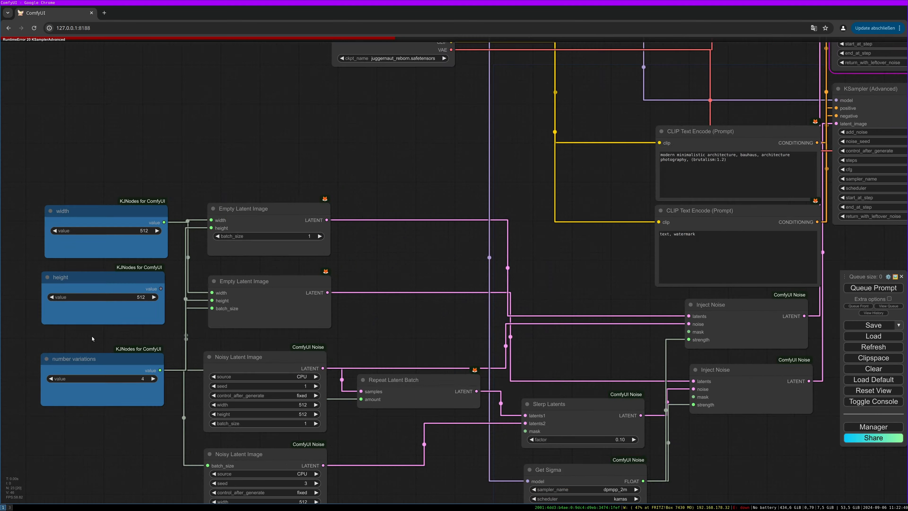
Step: Reconnect the height constant to the height inputs of both Empty Latent Image nodes and the width constant to the lower node's width
scroll(91, 336, up, 1)
drag(92, 336, 166, 306)
drag(210, 254, 208, 254)
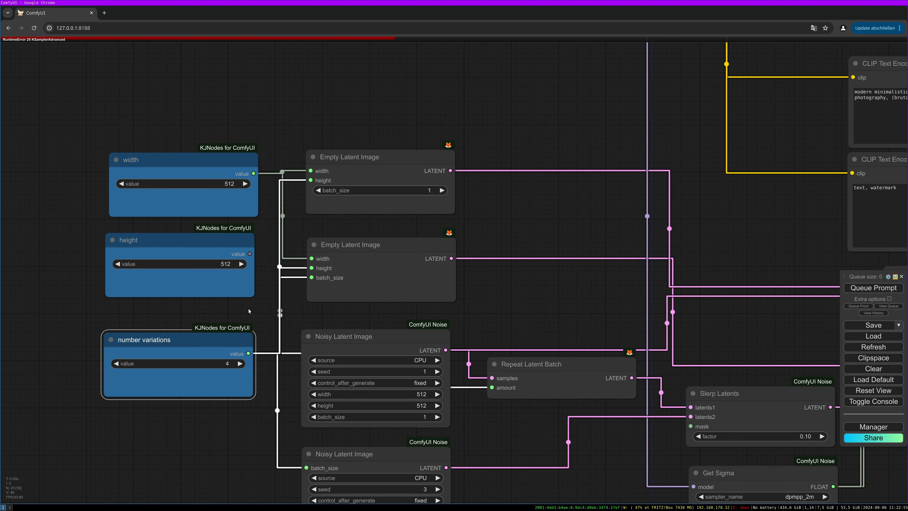
drag(248, 310, 233, 316)
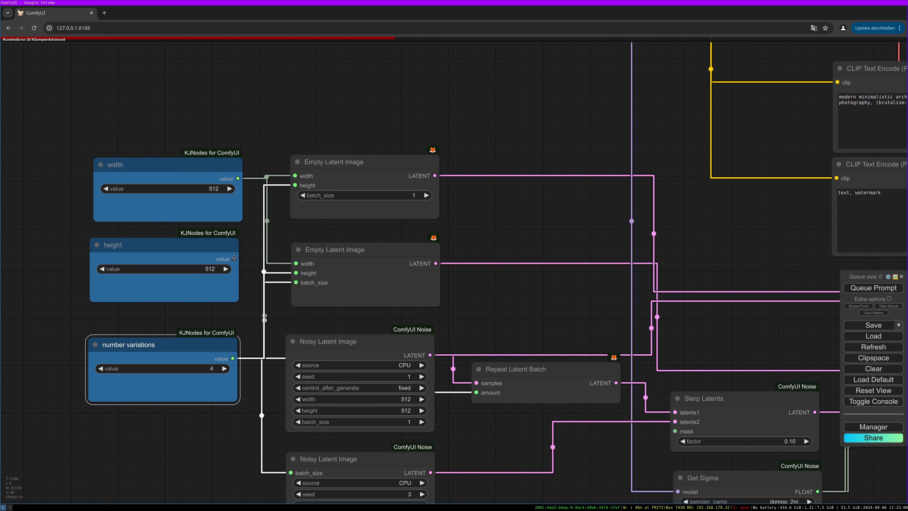
drag(234, 258, 292, 273)
drag(233, 259, 294, 185)
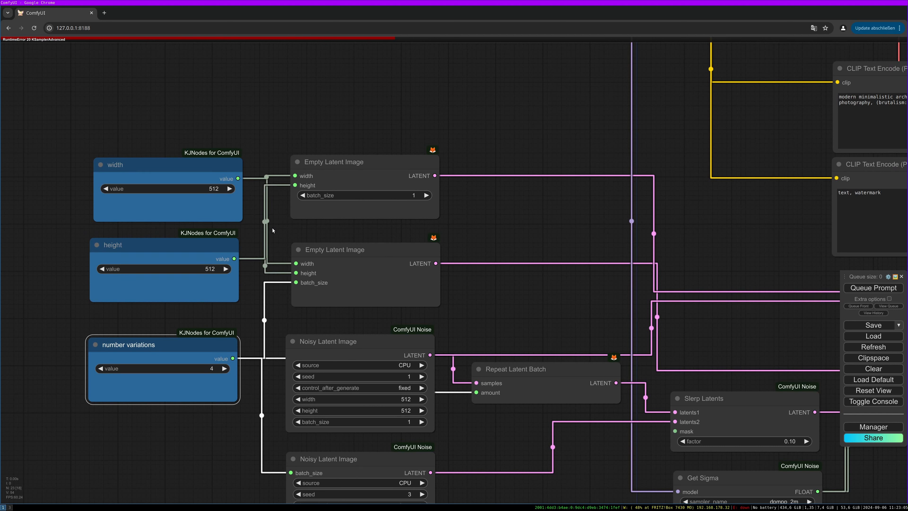
drag(237, 178, 296, 263)
Step: Move the width, height and number variations constants further away from the latent nodes, keeping them stacked in a column
drag(212, 165, 180, 166)
drag(213, 260, 192, 260)
drag(168, 166, 179, 162)
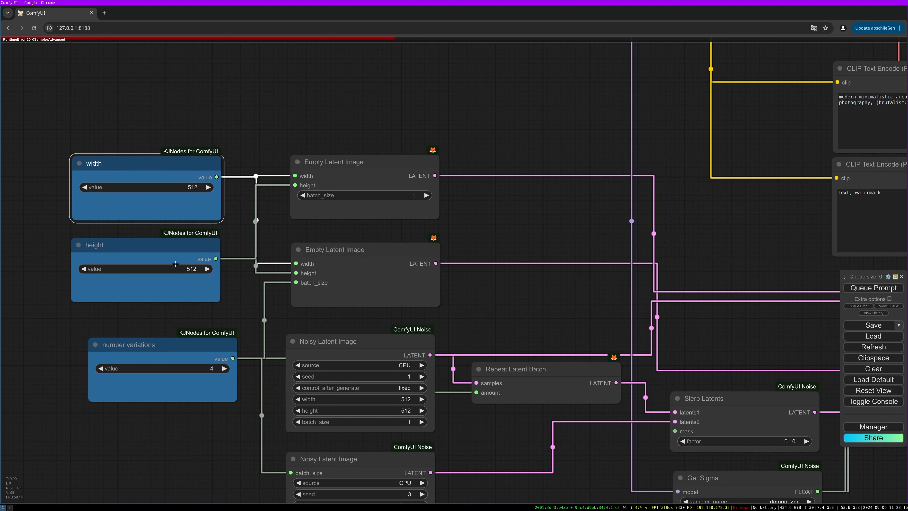
drag(206, 347, 180, 349)
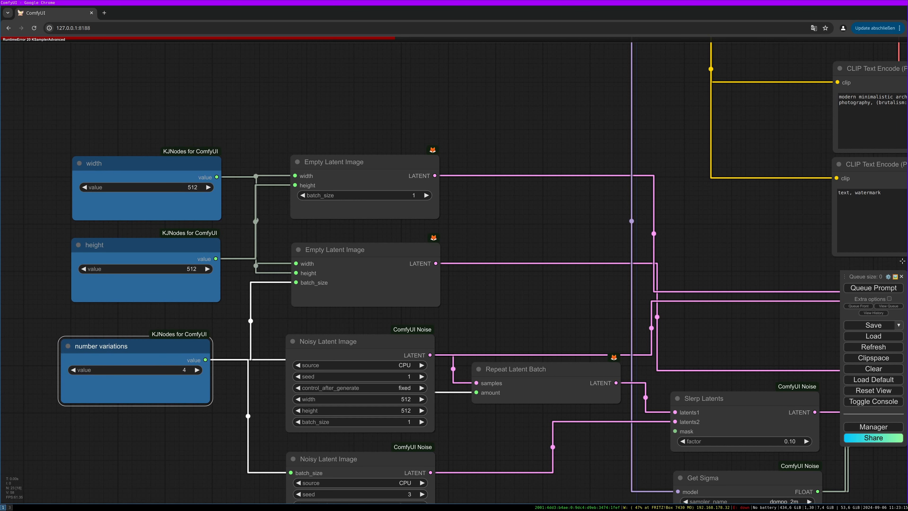
Step: Set the number variations constant to 6 and queue the workflow to generate six image variations
drag(732, 251, 224, 284)
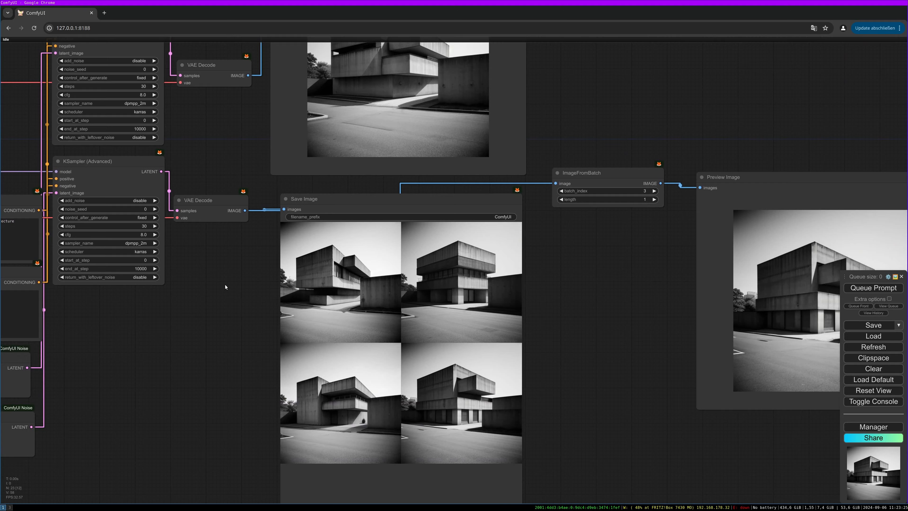
scroll(250, 305, down, 3)
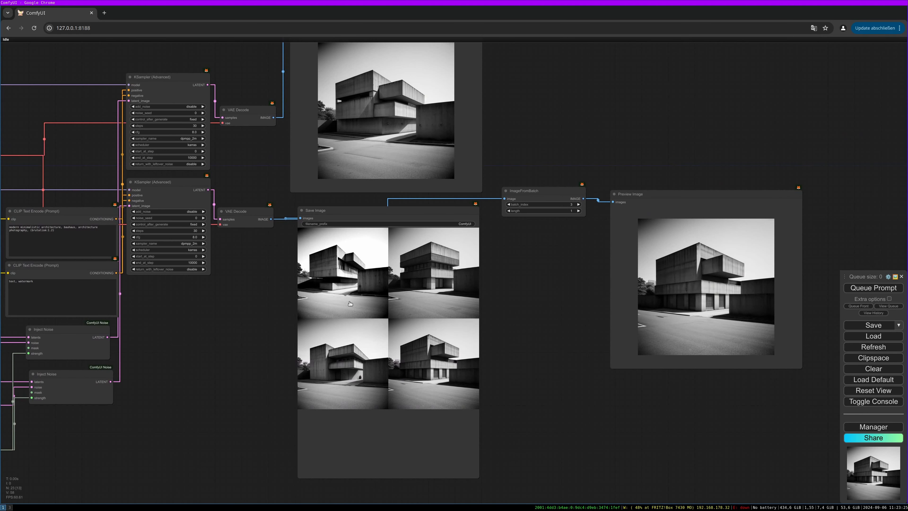
drag(243, 346, 623, 270)
drag(168, 373, 176, 371)
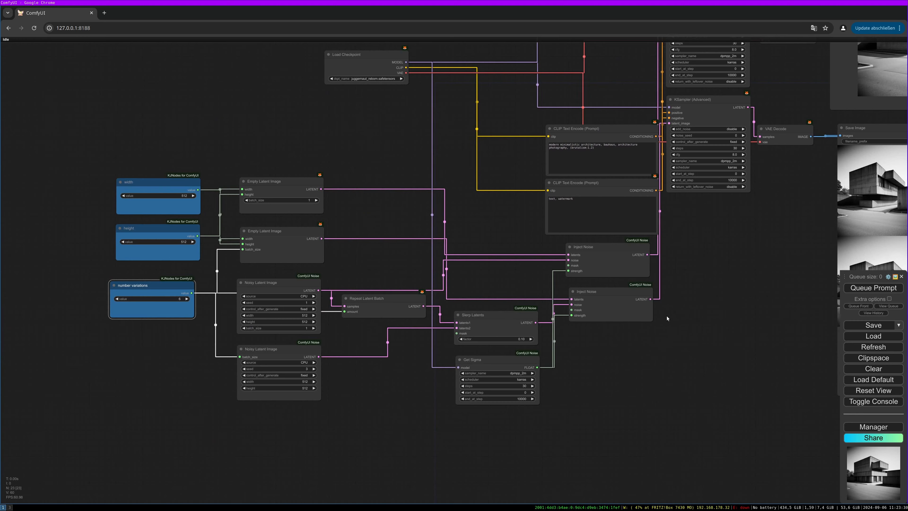
drag(686, 313, 286, 340)
click(881, 287)
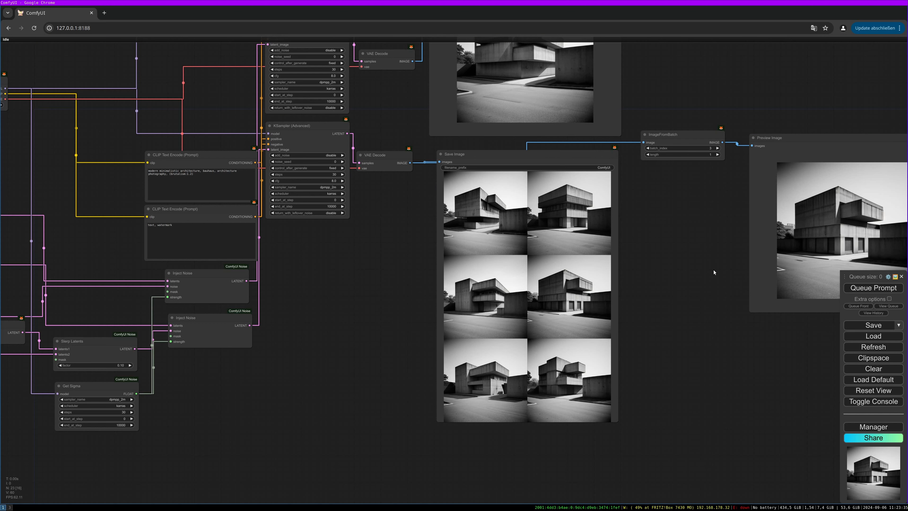
Step: Raise the upper Noisy Latent Image node's seed by one
scroll(736, 279, down, 5)
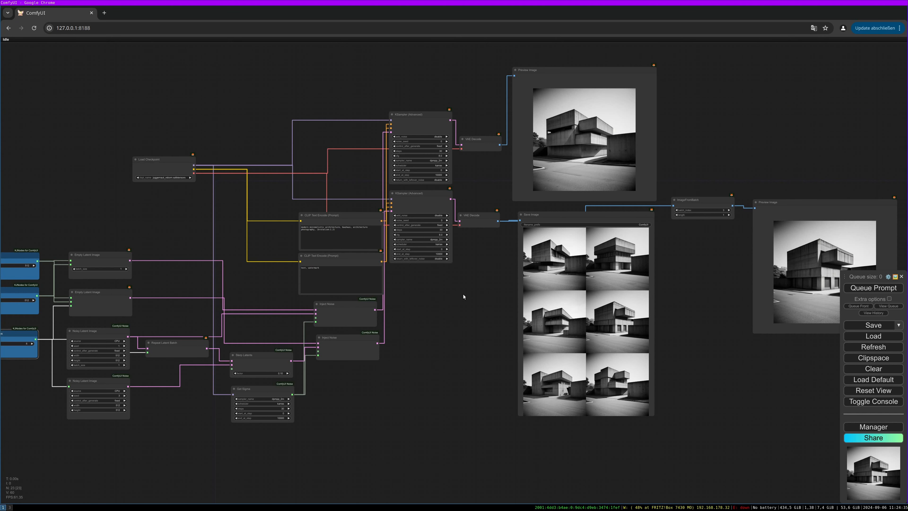
drag(491, 295, 541, 293)
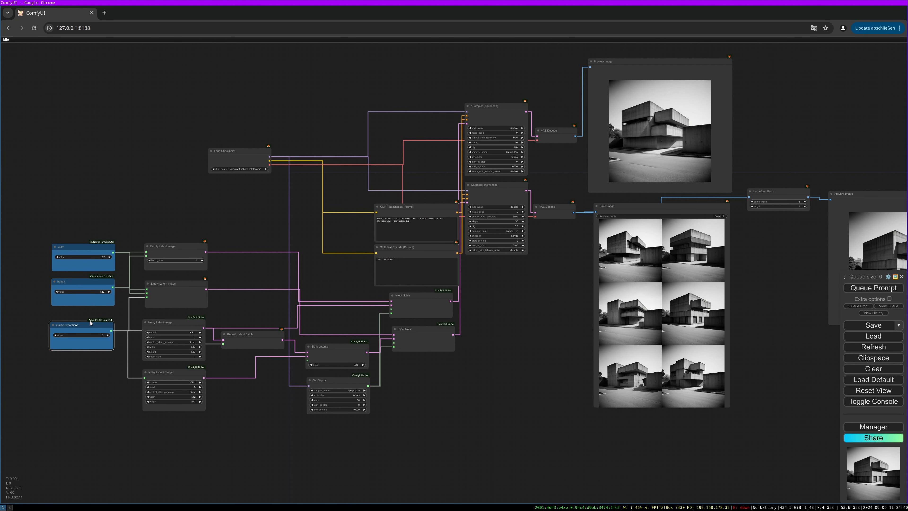
scroll(93, 358, up, 1)
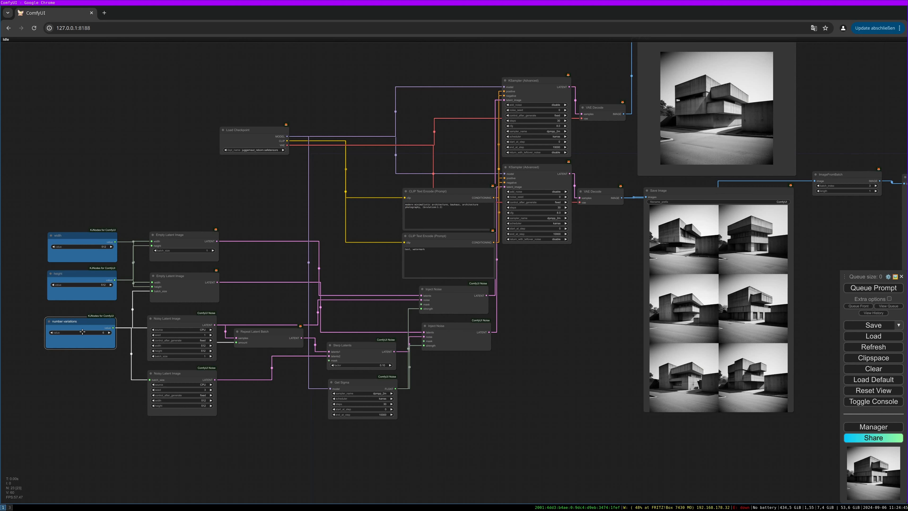
drag(262, 408, 231, 384)
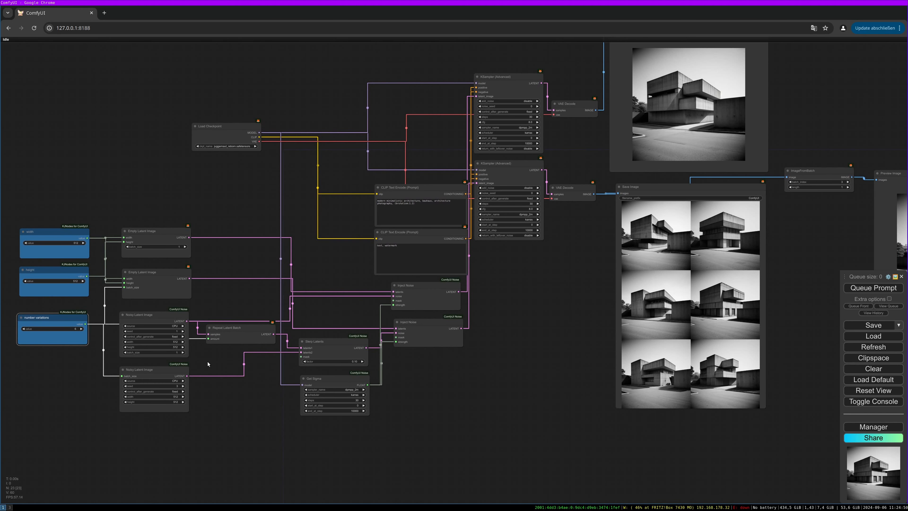
click(183, 331)
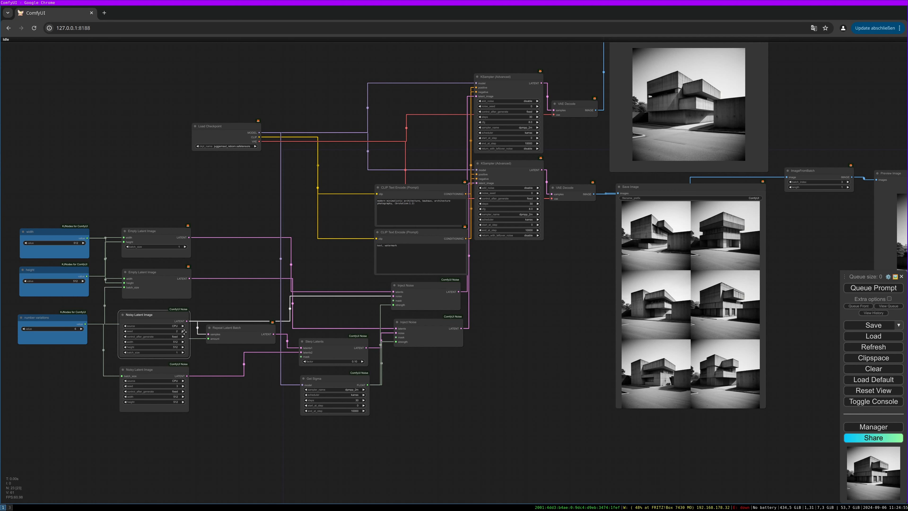
Step: Duplicate the number variations constant, place the copy beneath it and title it base seed
drag(68, 345, 193, 317)
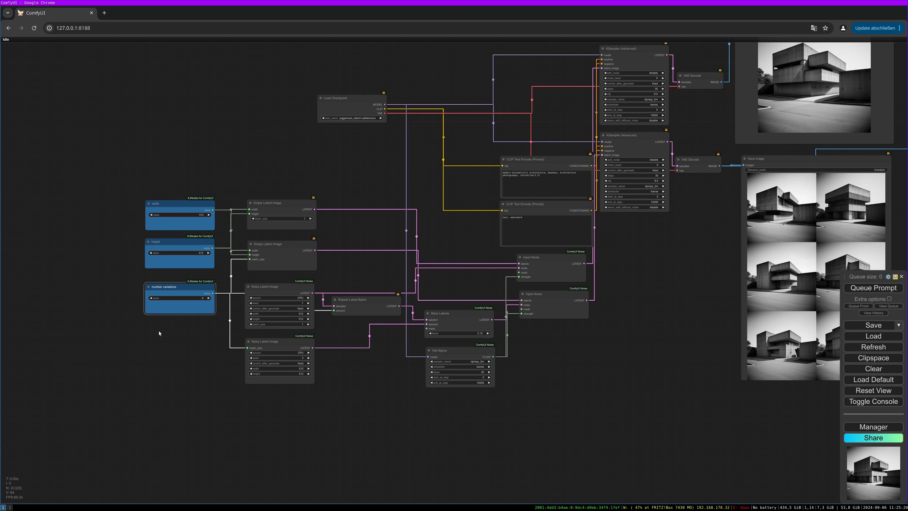
key(ctrl+v)
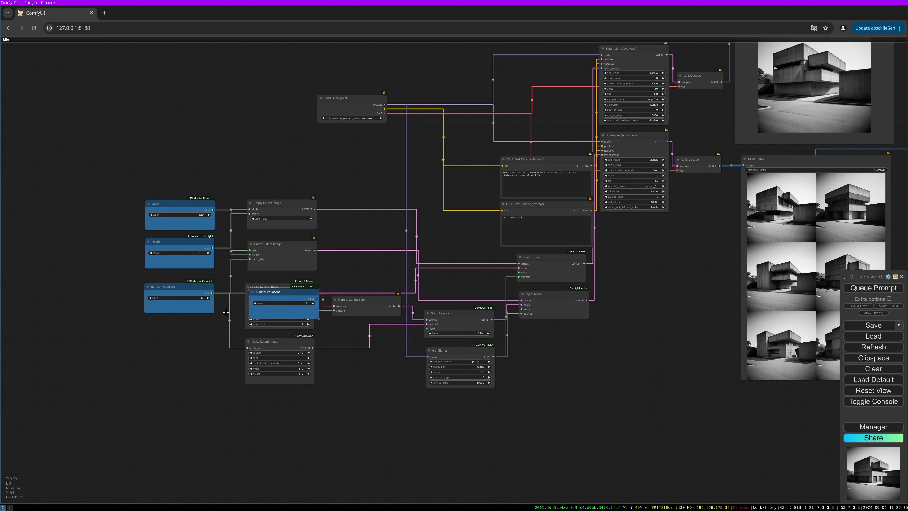
drag(271, 293, 162, 328)
scroll(162, 329, up, 3)
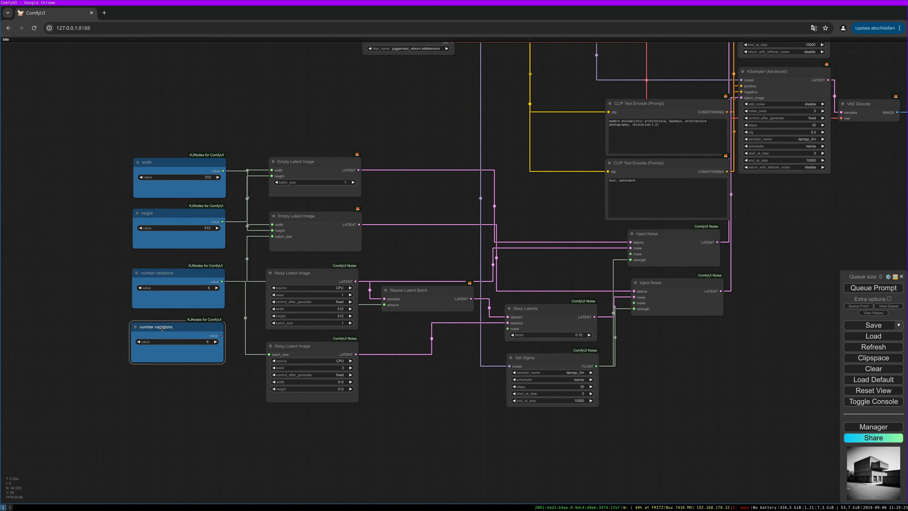
double_click(162, 327)
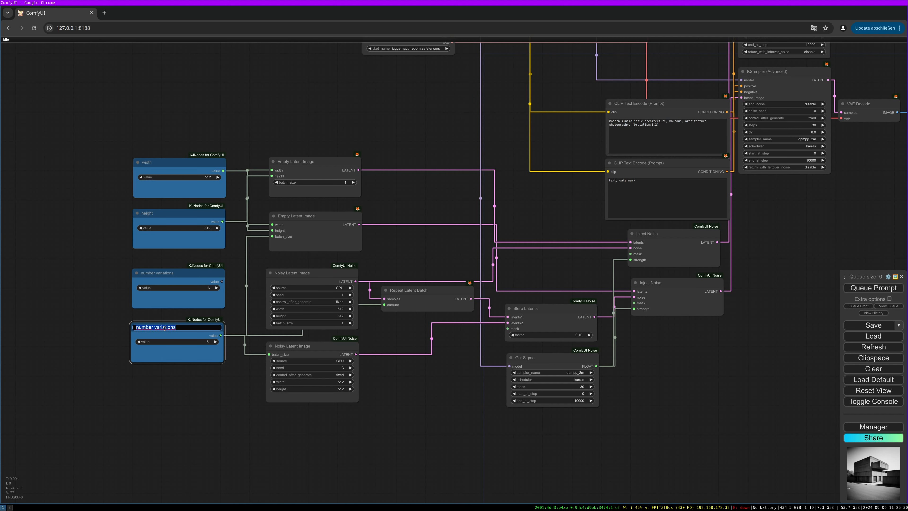
text(base seed)
key(Return)
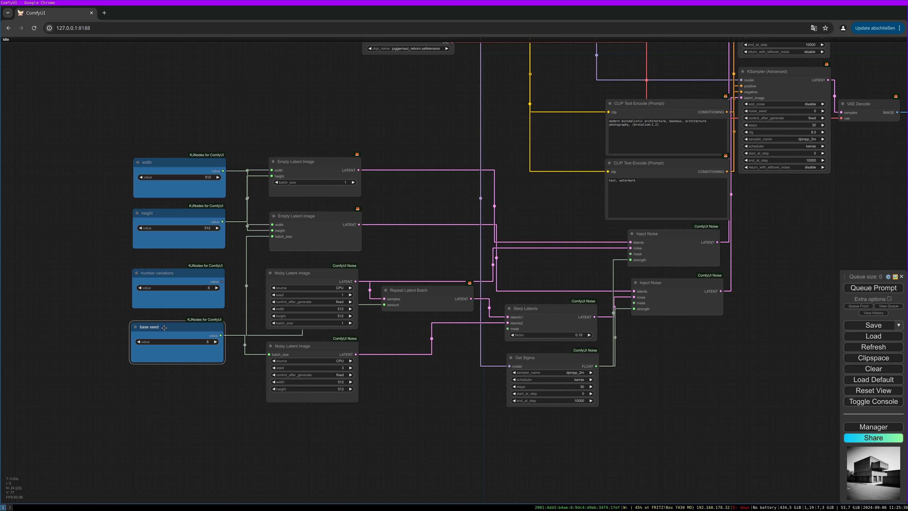
Step: Convert the upper Noisy Latent Image node's seed widget to an input and connect the base seed constant to it
right_click(283, 294)
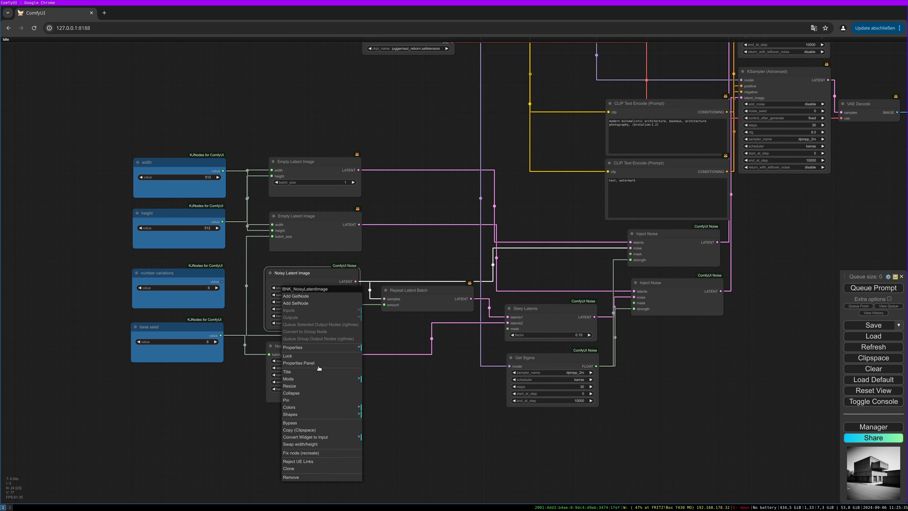
click(323, 437)
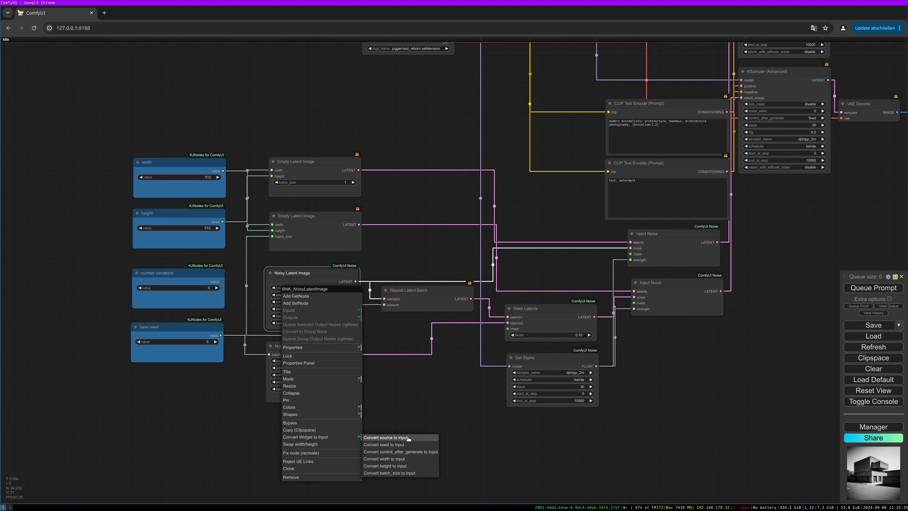
click(414, 444)
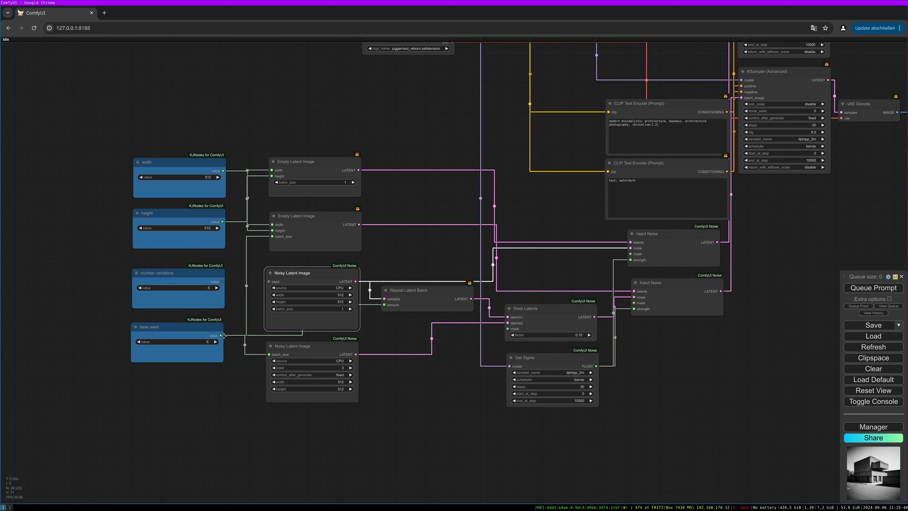
drag(220, 335, 268, 281)
Step: Reconnect number variations to the lower Empty Latent Image's batch_size and Repeat Latent Batch's amount, adjusting the positions of both lower constants
mouse_move(193, 331)
mouse_down()
mouse_move(169, 332)
mouse_move(185, 324)
mouse_up()
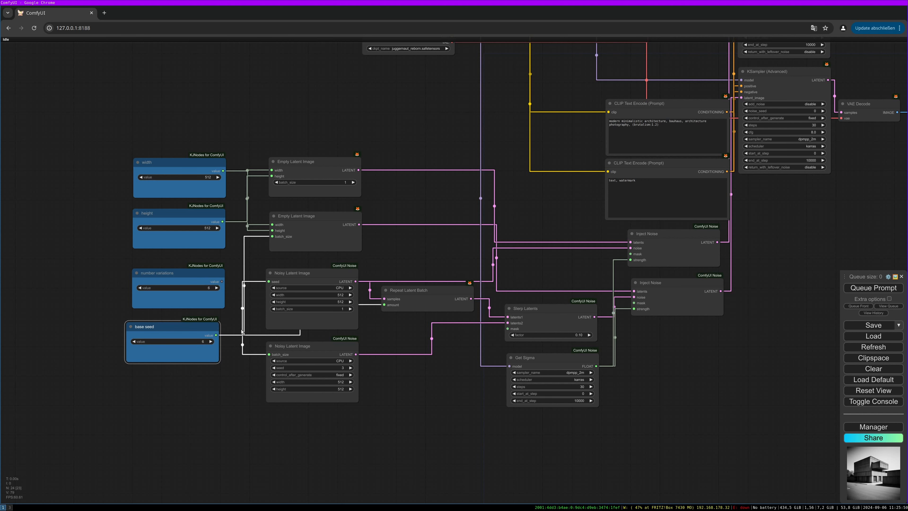
scroll(236, 330, up, 3)
drag(161, 259, 151, 258)
drag(213, 269, 286, 211)
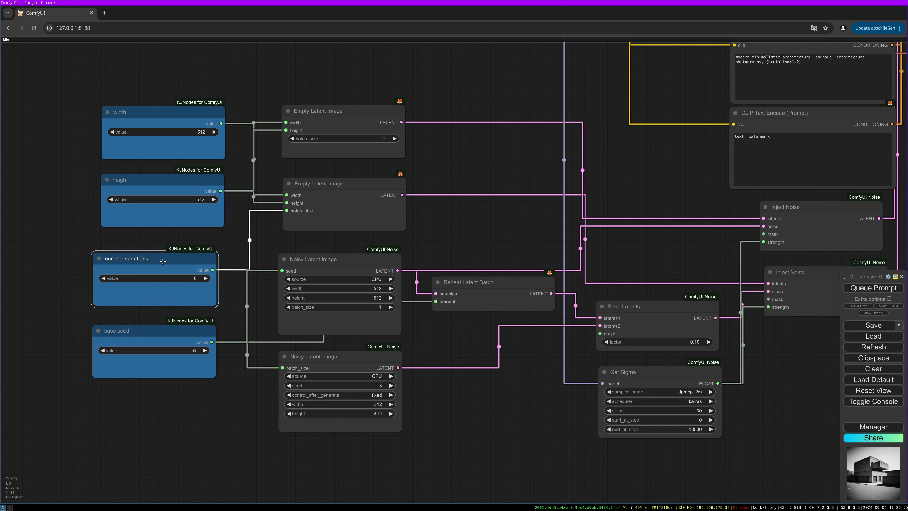
drag(163, 261, 167, 260)
drag(175, 325, 179, 326)
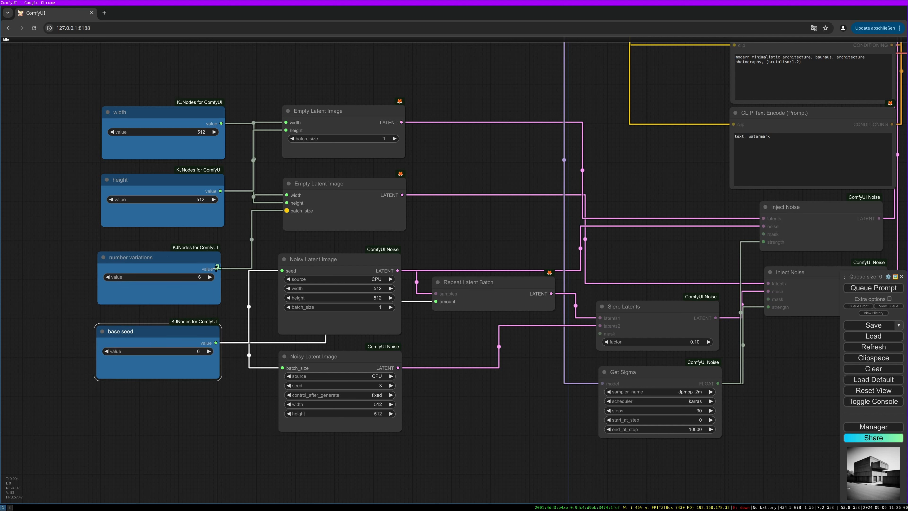
drag(216, 269, 435, 301)
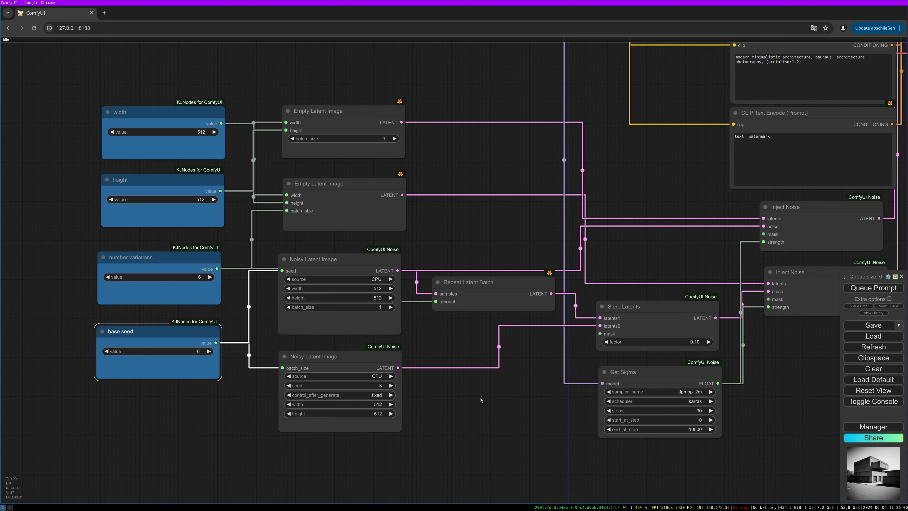
Step: Add an INT Constant node beneath the base seed constant and title it variation seed
scroll(481, 399, down, 1)
mouse_move(204, 336)
mouse_down()
mouse_move(157, 344)
mouse_move(213, 334)
mouse_up()
double_click(157, 414)
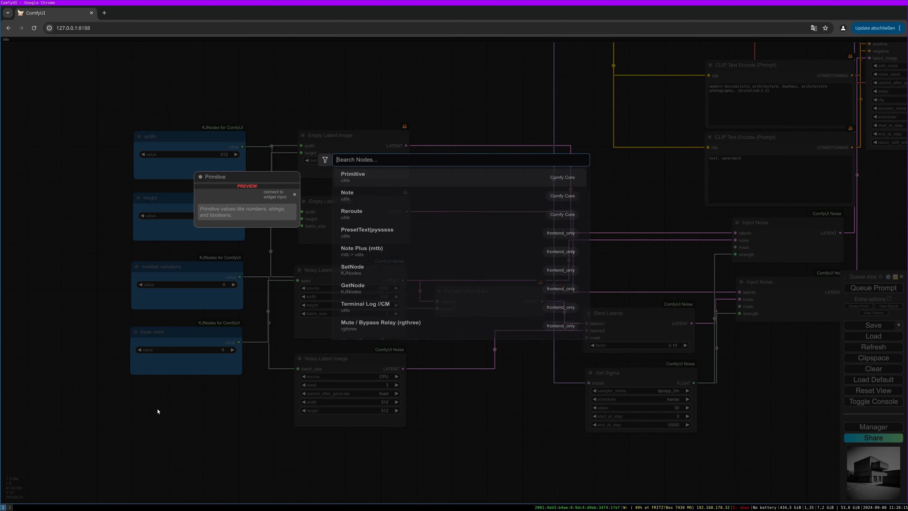
text(int)
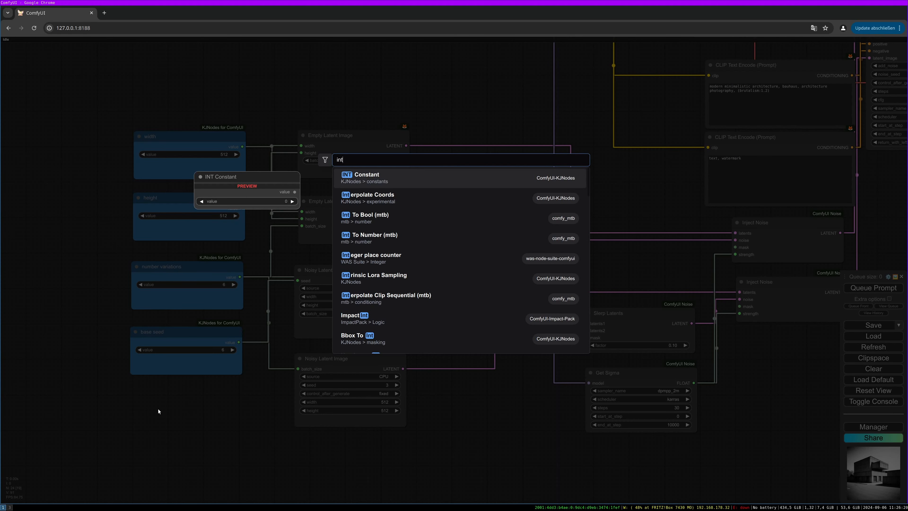
click(383, 178)
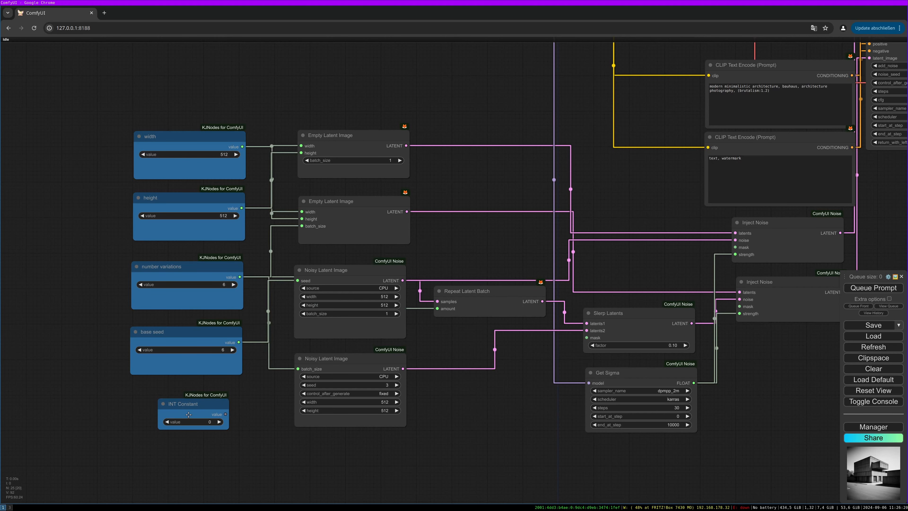
drag(188, 414, 236, 424)
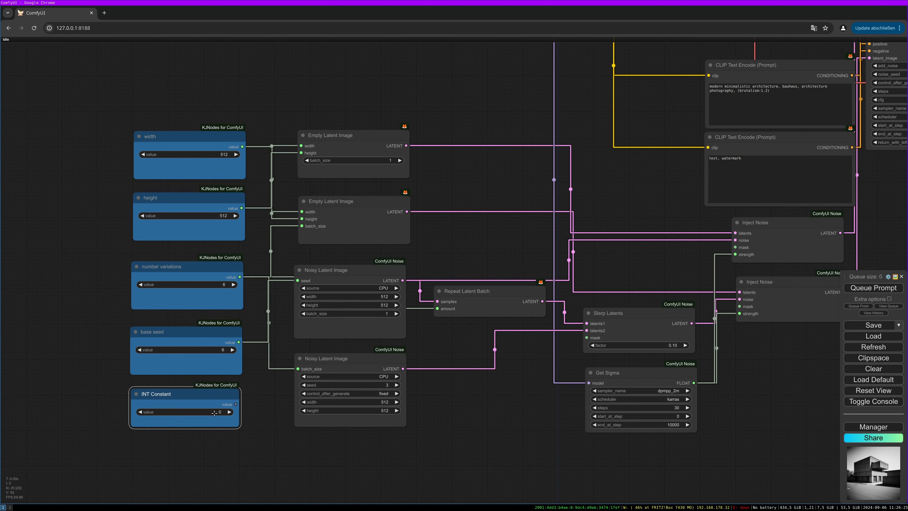
double_click(155, 393)
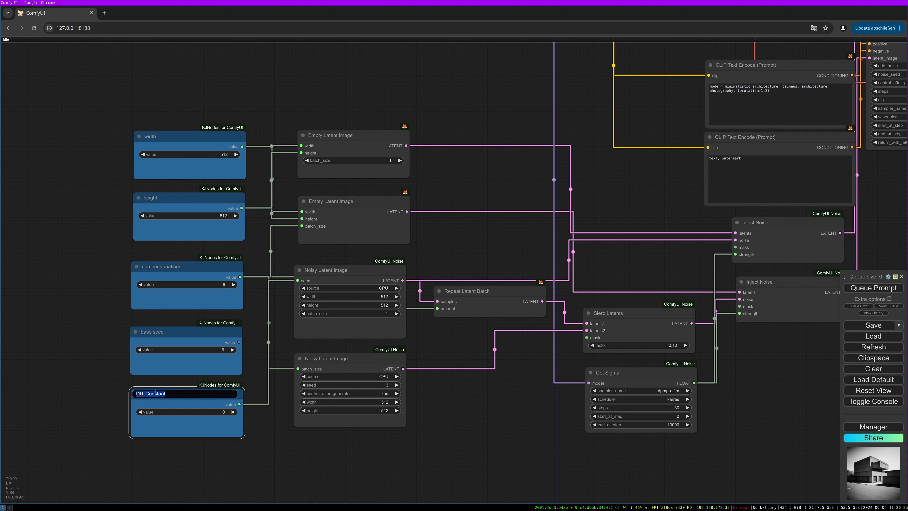
text(variation seed)
key(Return)
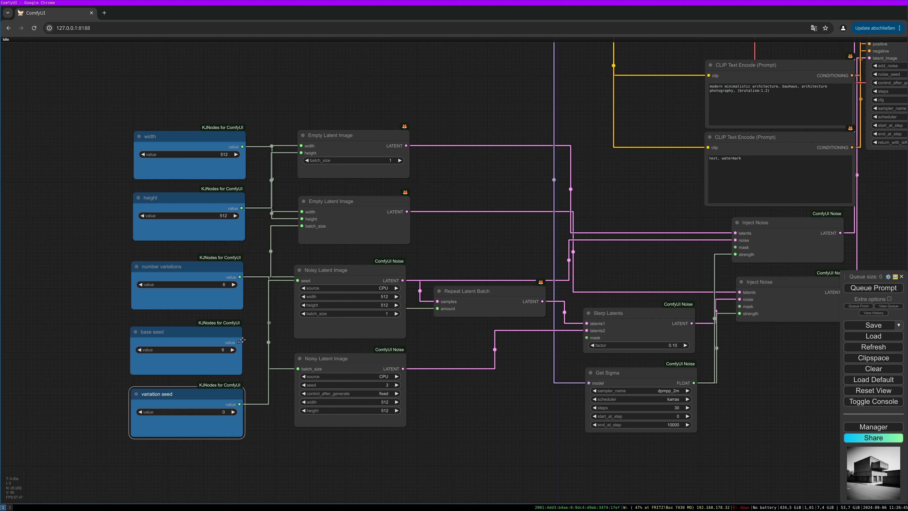
Step: Reconnect base seed to the upper Noisy Latent Image's seed input and realign the lower constants in the column
click(234, 333)
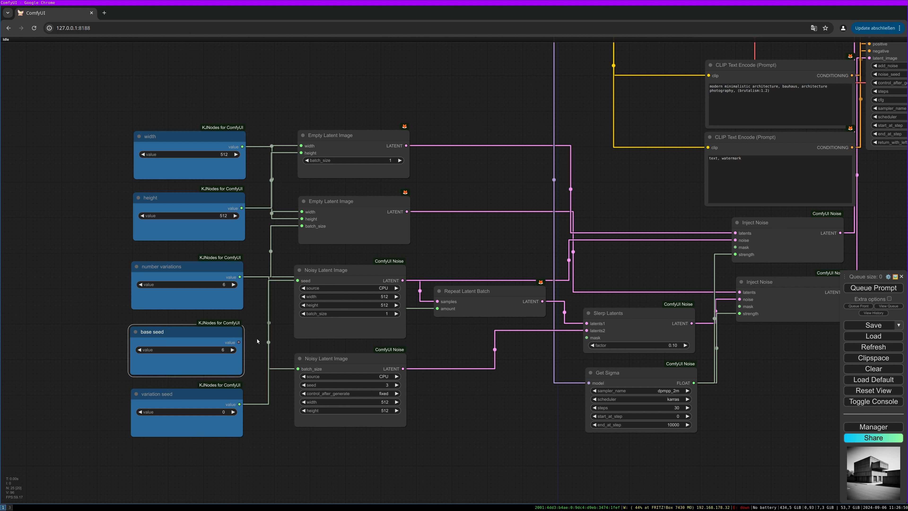
drag(231, 331, 297, 281)
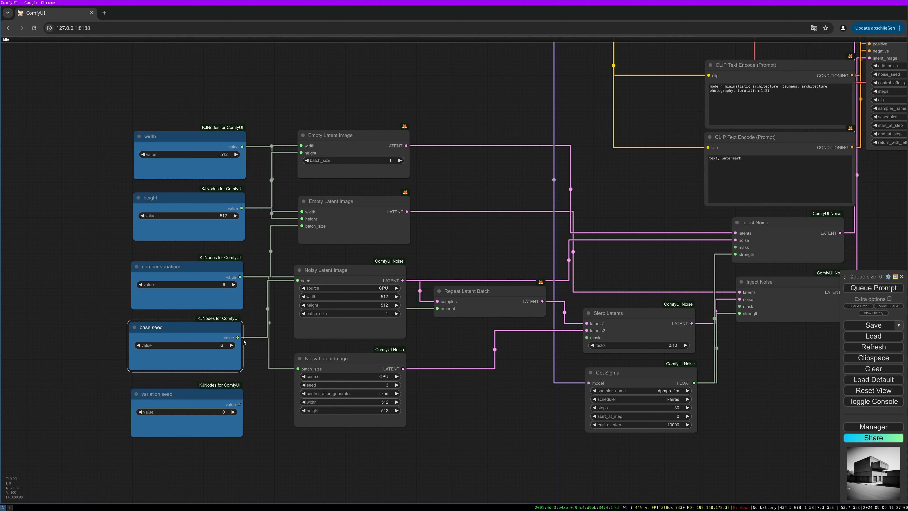
drag(208, 329, 210, 331)
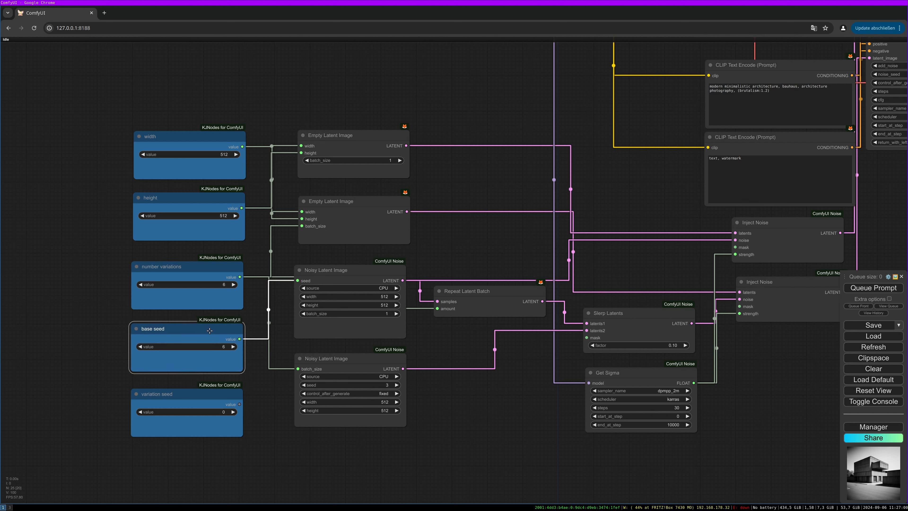
drag(204, 265, 206, 261)
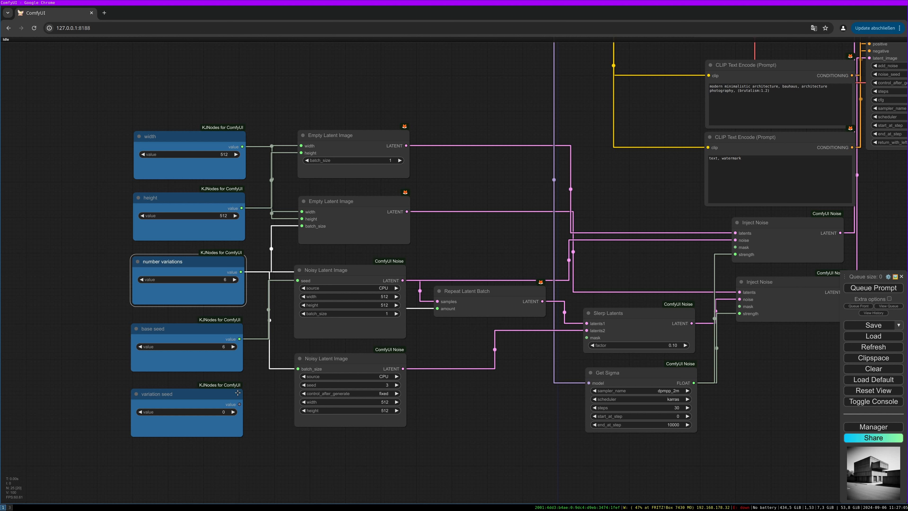
drag(236, 395, 237, 395)
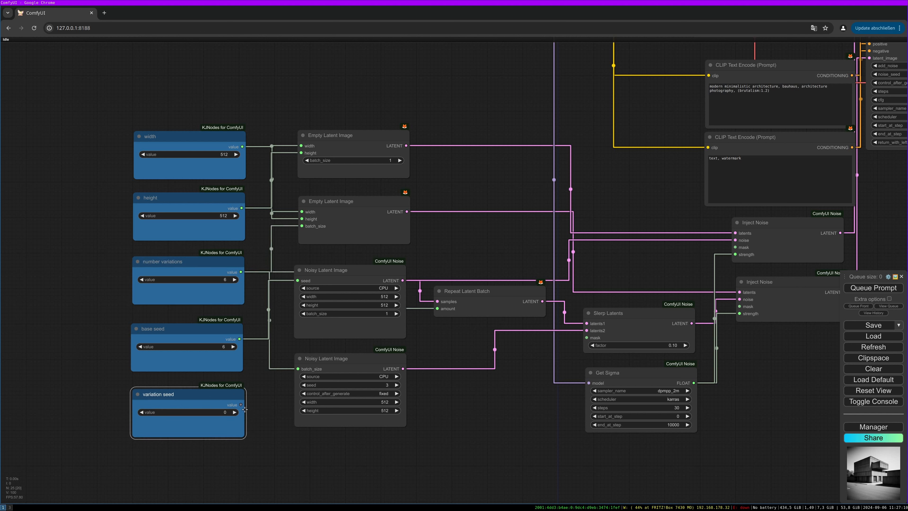
Step: Convert the lower Noisy Latent Image node's seed widget to an input and connect the variation seed constant to it
right_click(313, 389)
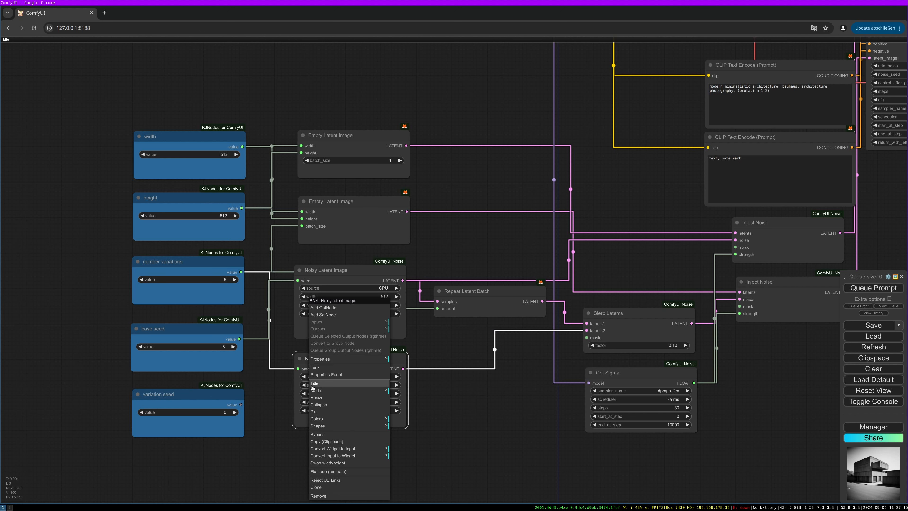
click(348, 449)
click(411, 457)
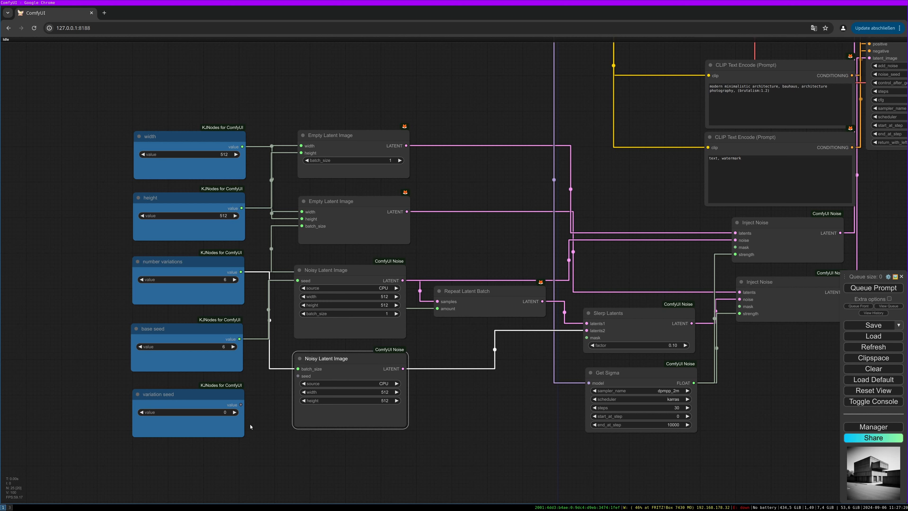
drag(241, 404, 298, 375)
Step: Tidy the positions of the base seed, variation seed, number variations and height constants into an evenly spaced column
drag(219, 333, 189, 336)
mouse_move(225, 396)
mouse_down()
mouse_move(187, 390)
mouse_move(223, 393)
mouse_up()
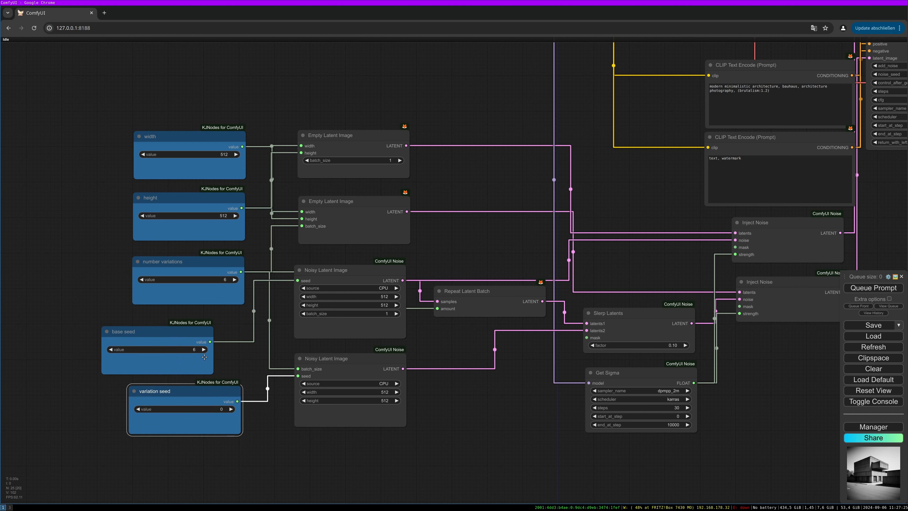
drag(192, 333, 219, 328)
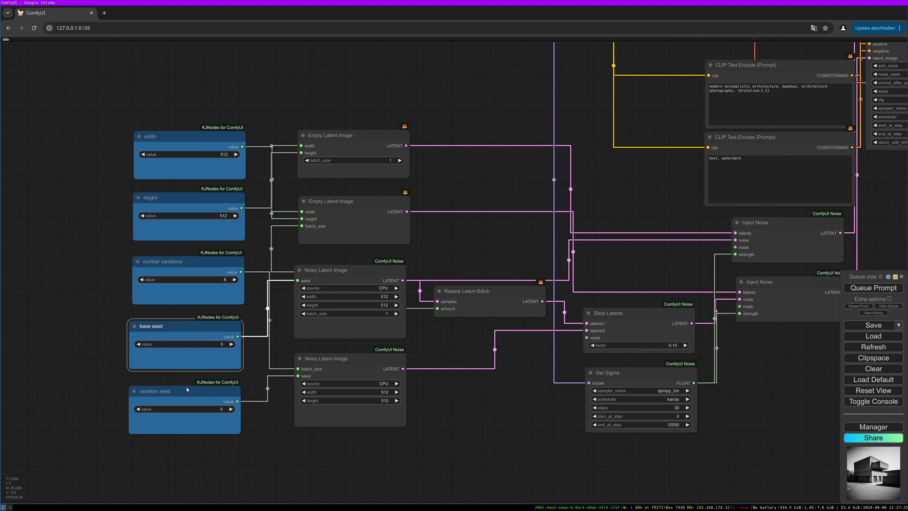
drag(195, 263, 269, 287)
mouse_move(245, 229)
mouse_down()
mouse_move(191, 230)
mouse_move(239, 225)
mouse_up()
Step: Queue the prompt to generate the base image and its variations with the new seed constants
scroll(466, 406, down, 5)
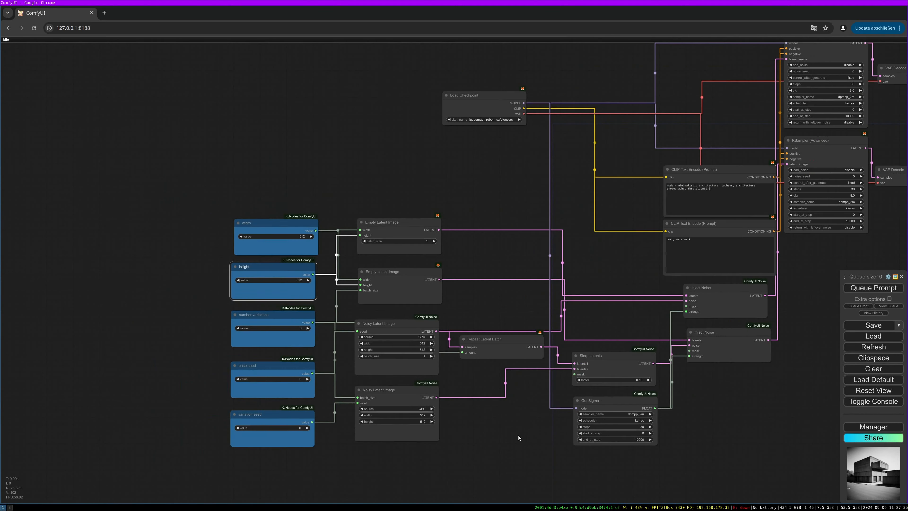
scroll(518, 435, up, 2)
scroll(409, 415, down, 5)
scroll(395, 421, up, 1)
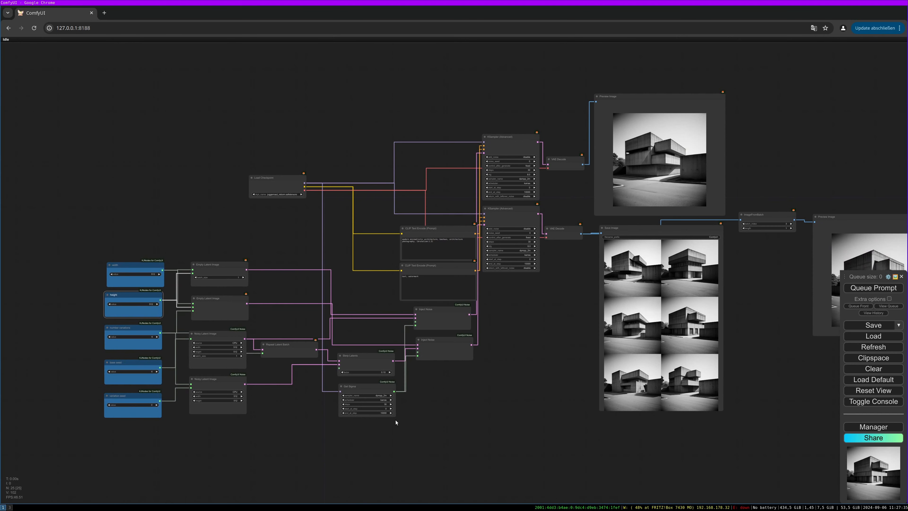
click(881, 289)
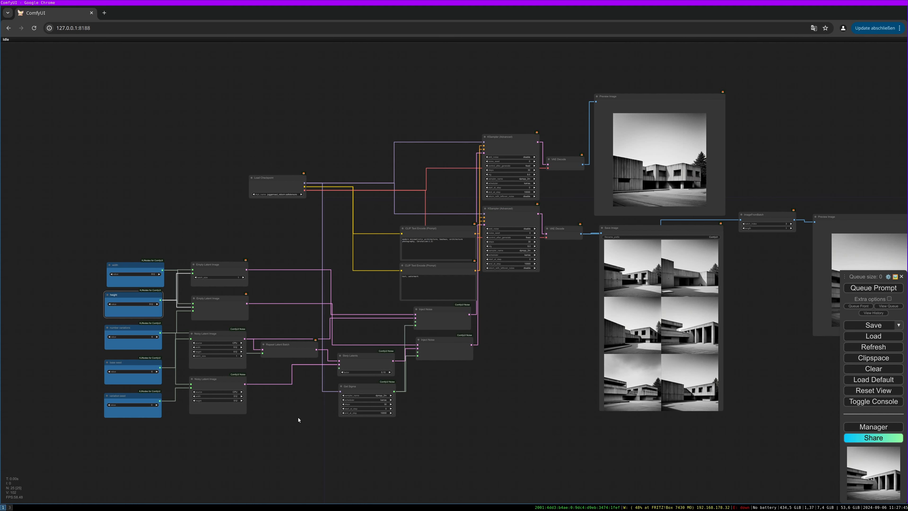
Step: Set the number variations constant to 4 and queue the prompt again
scroll(180, 420, up, 1)
click(103, 328)
click(103, 327)
key(ctrl+Return)
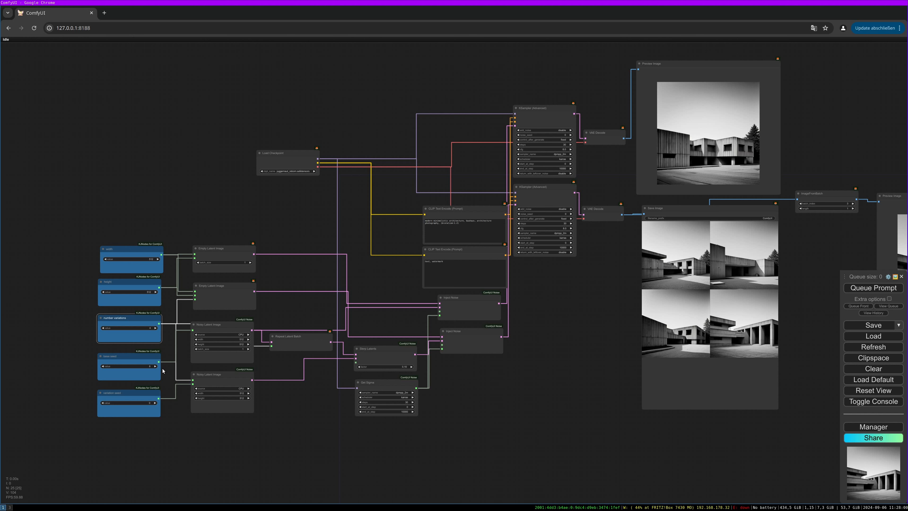
Step: Lower the base seed constant by one and queue the prompt for a new base image
click(103, 366)
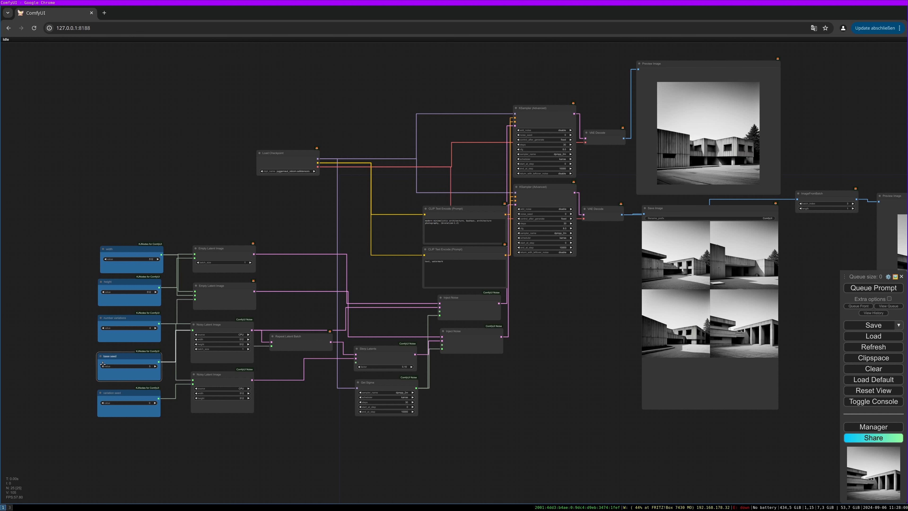
click(872, 287)
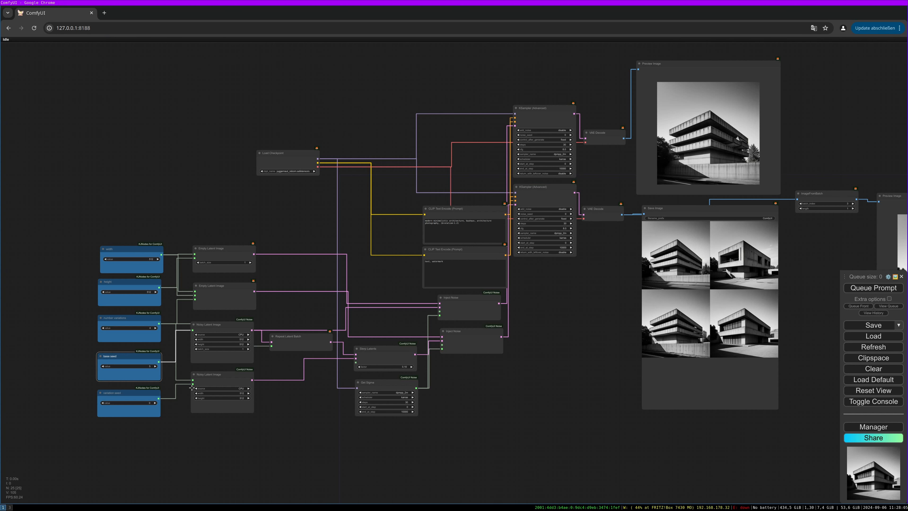
Step: Set the variation seed constant to 1 and queue the prompt to regenerate the variations
click(155, 403)
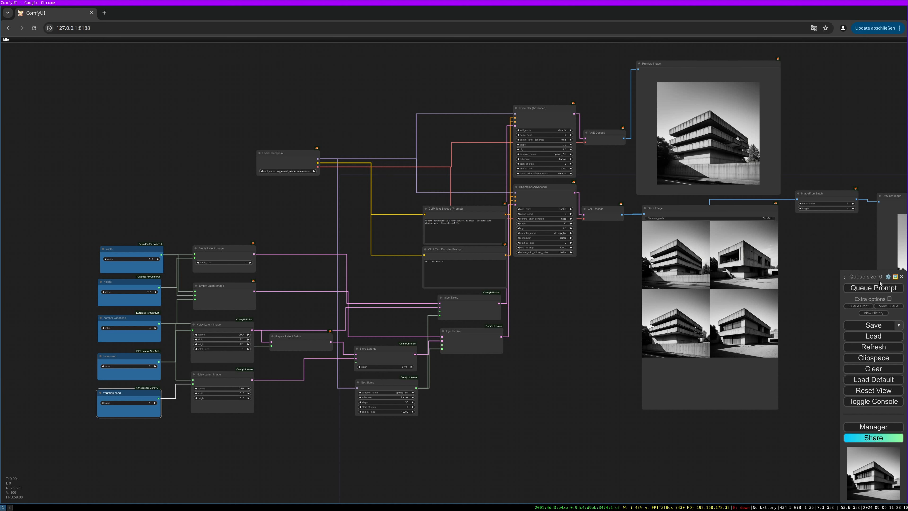
drag(821, 294, 806, 288)
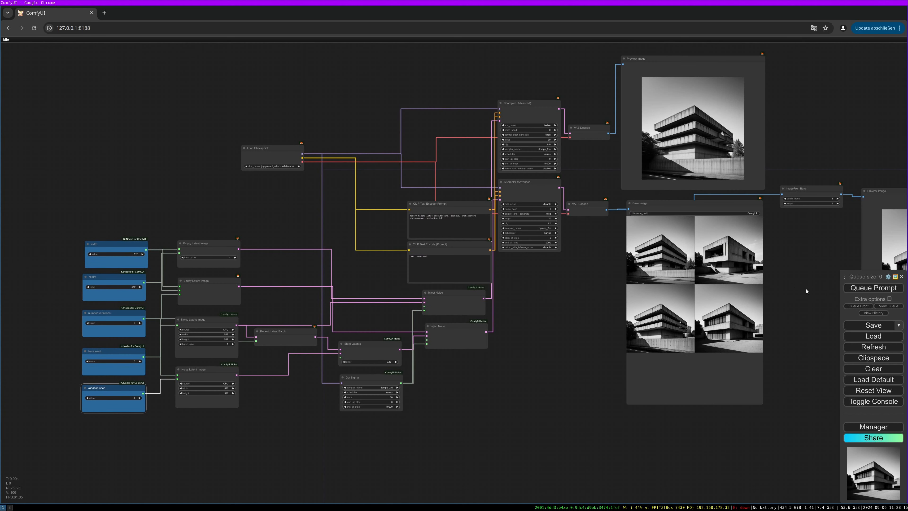
click(872, 288)
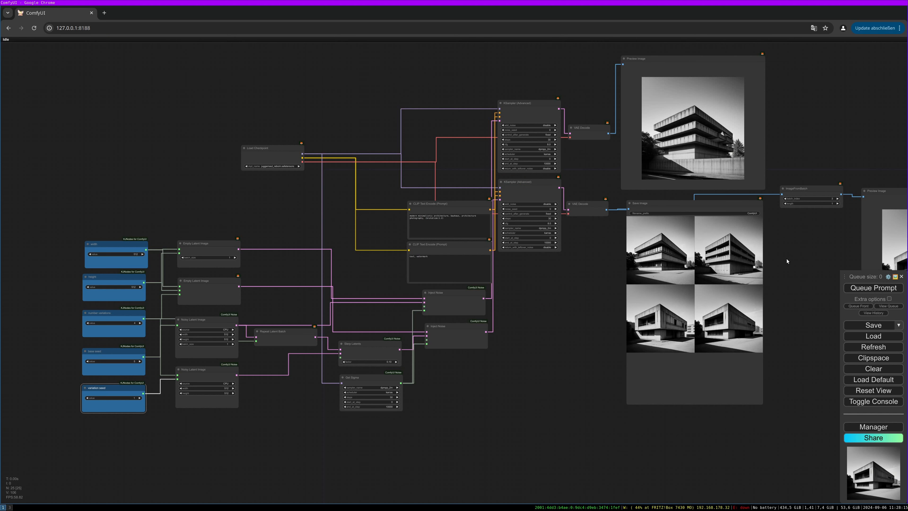
Step: Move the Preview Image node fed by ImageFromBatch slightly farther away from it and review the whole workflow
scroll(586, 357, down, 5)
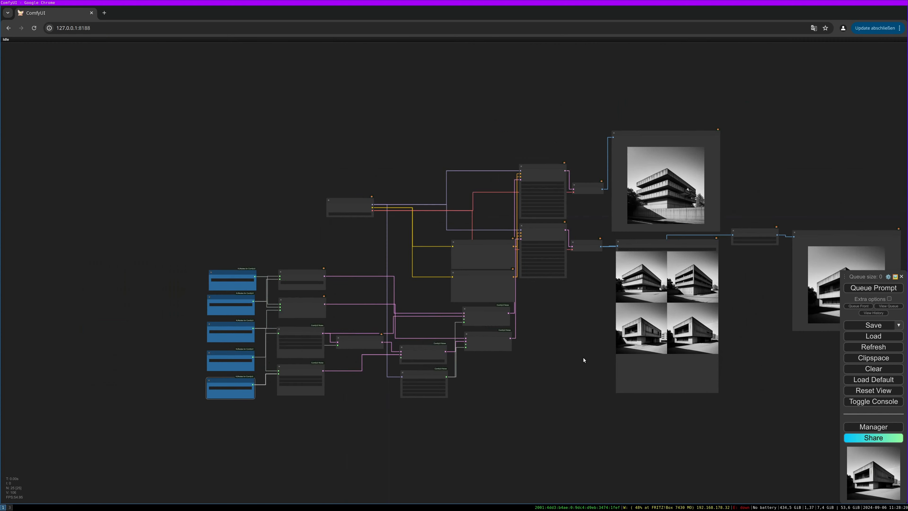
drag(482, 313, 476, 328)
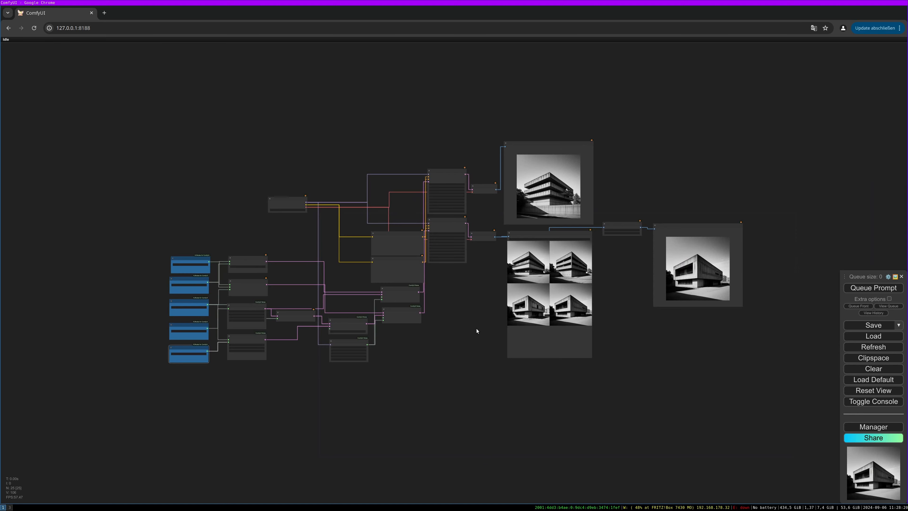
scroll(476, 328, up, 3)
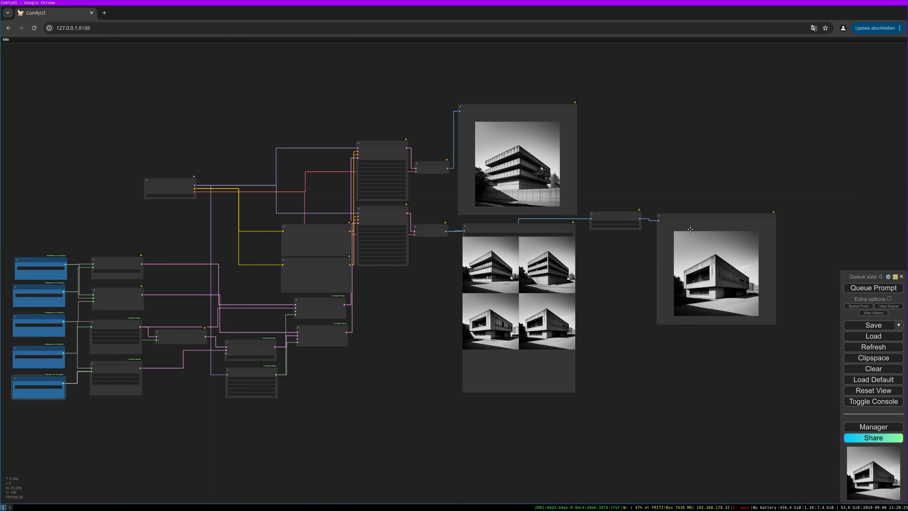
scroll(645, 211, up, 5)
drag(589, 202, 589, 201)
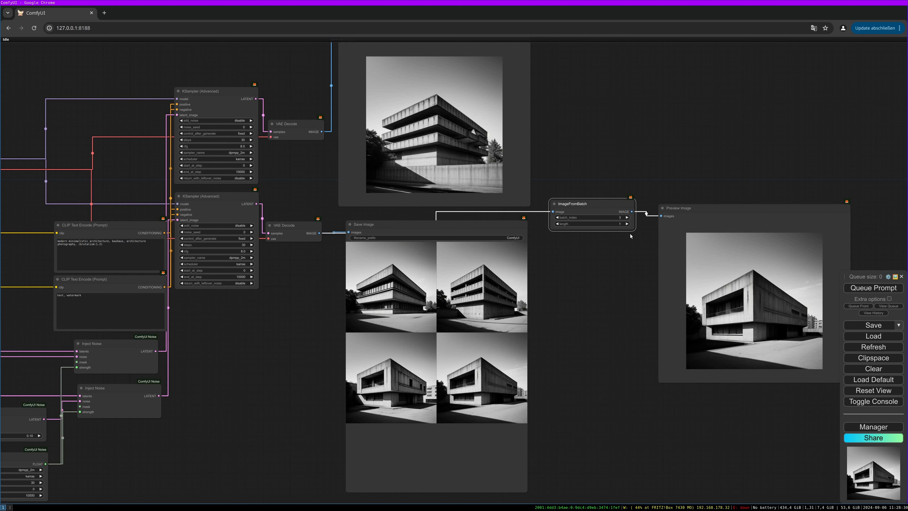
click(668, 211)
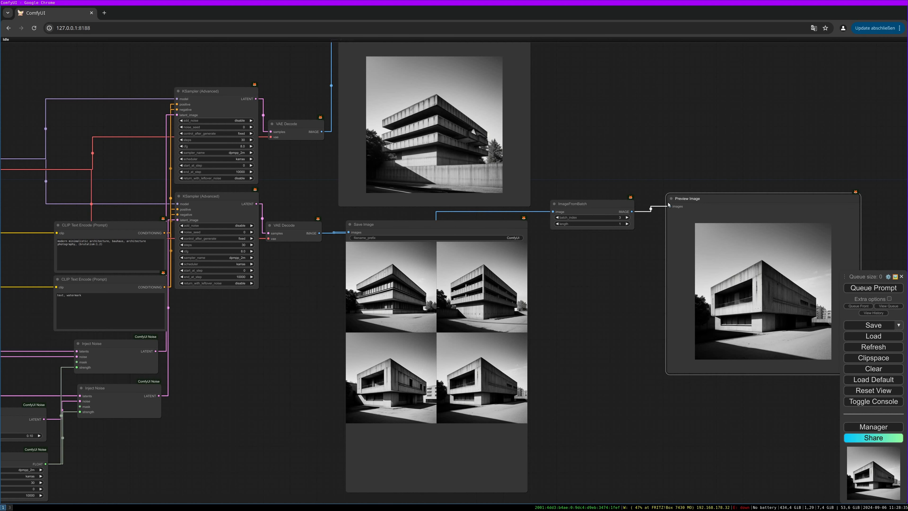
drag(650, 173, 504, 200)
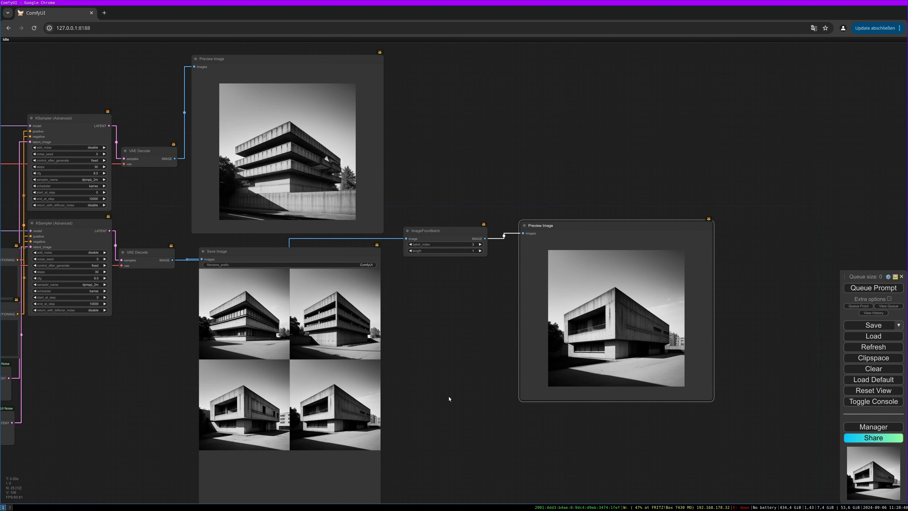
scroll(448, 396, down, 4)
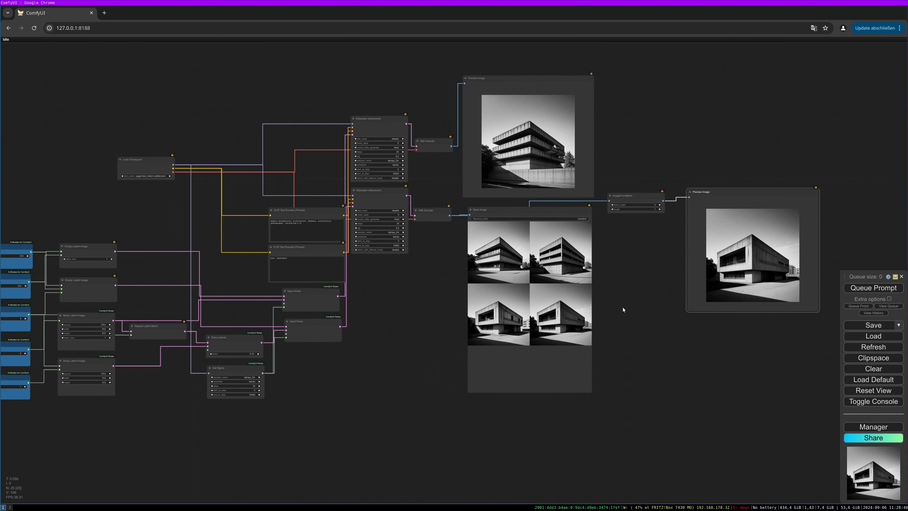
scroll(622, 310, down, 2)
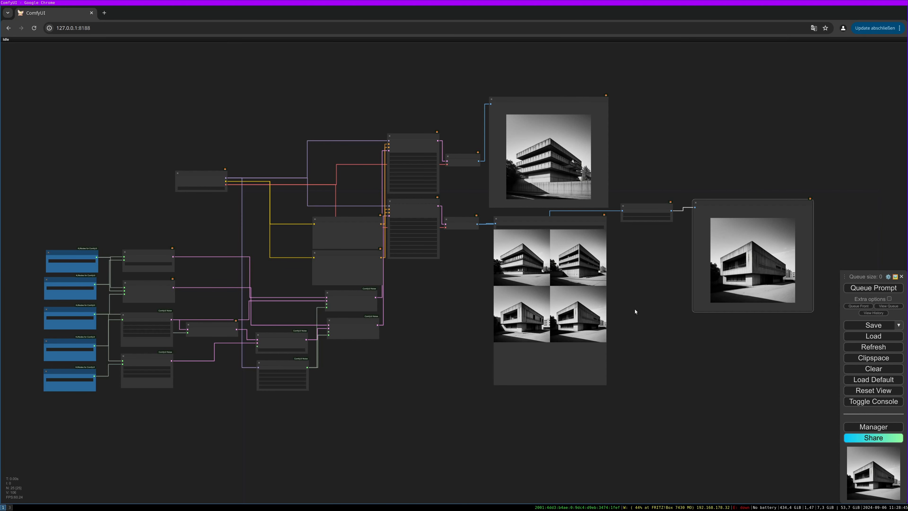